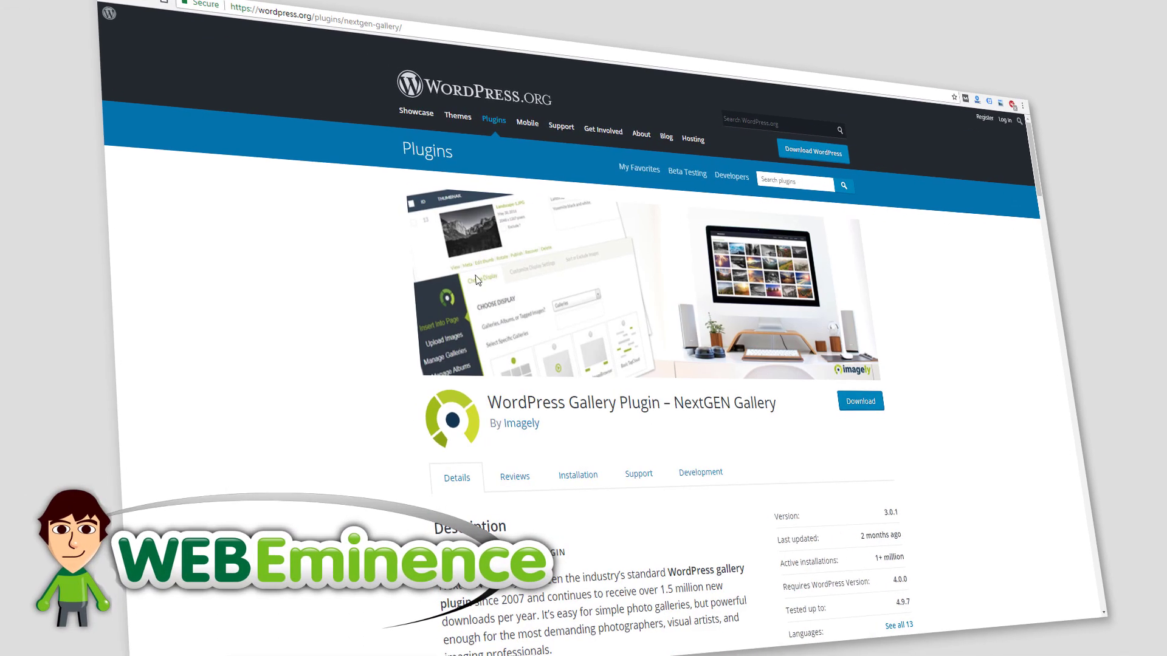
Open NextGEN Gallery's Basic Thumbnail Gallery demo and advance to the next lightbox photo.
scroll(341, 303, "down", 6)
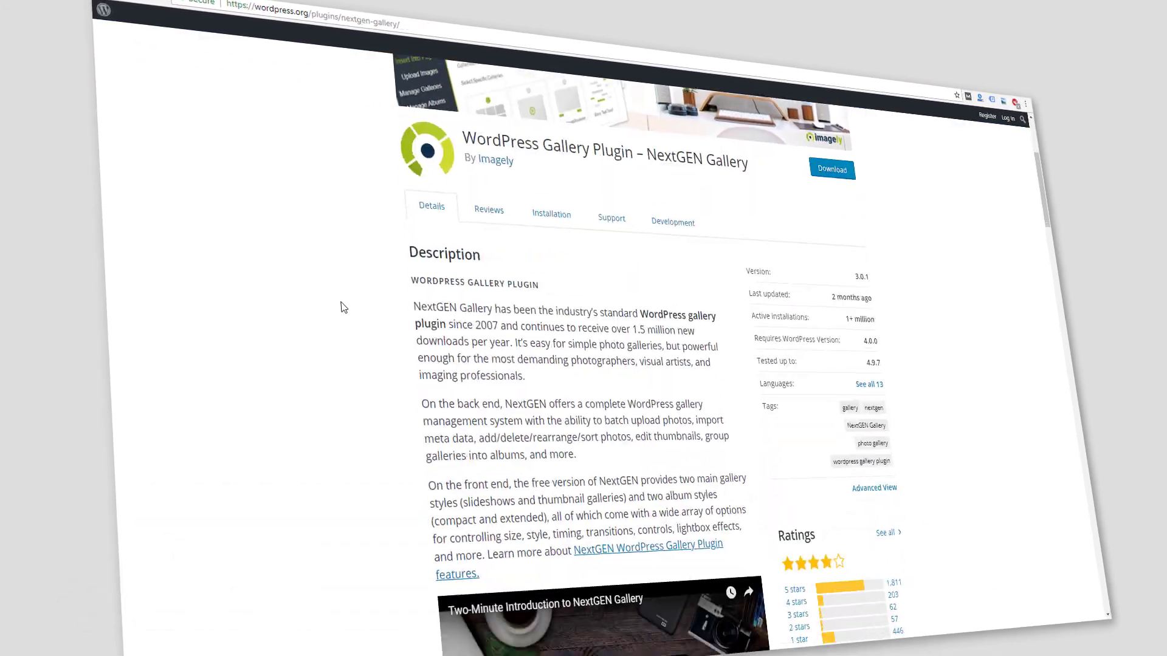
scroll(341, 307, "down", 3)
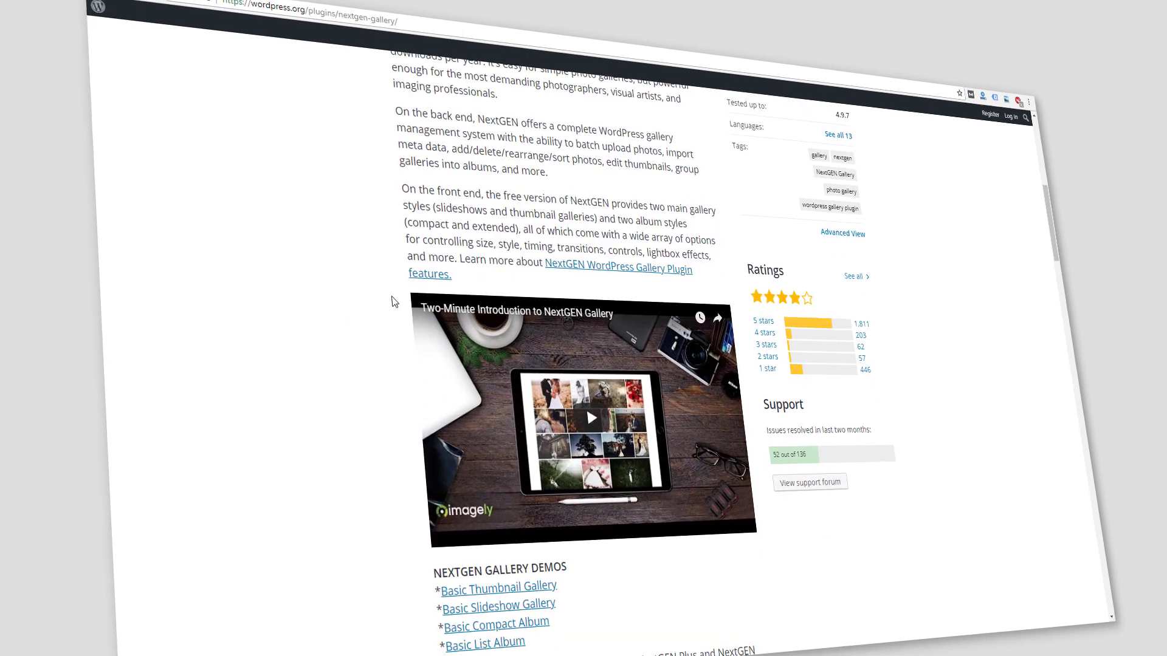
scroll(483, 468, "down", 2)
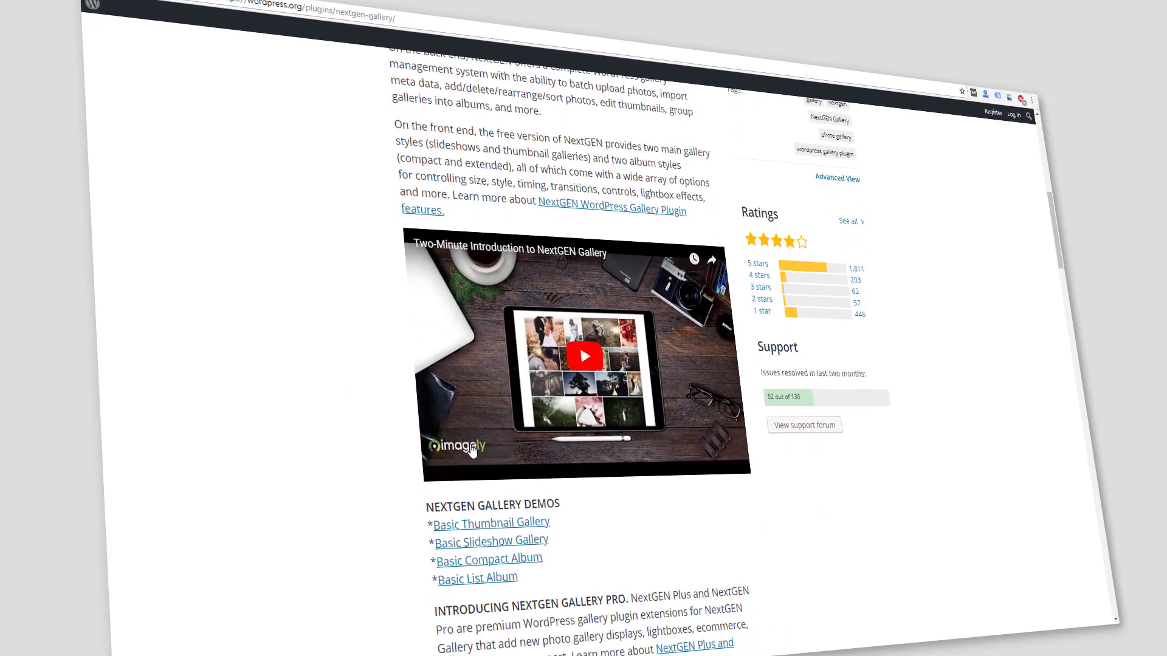
left_click(483, 463)
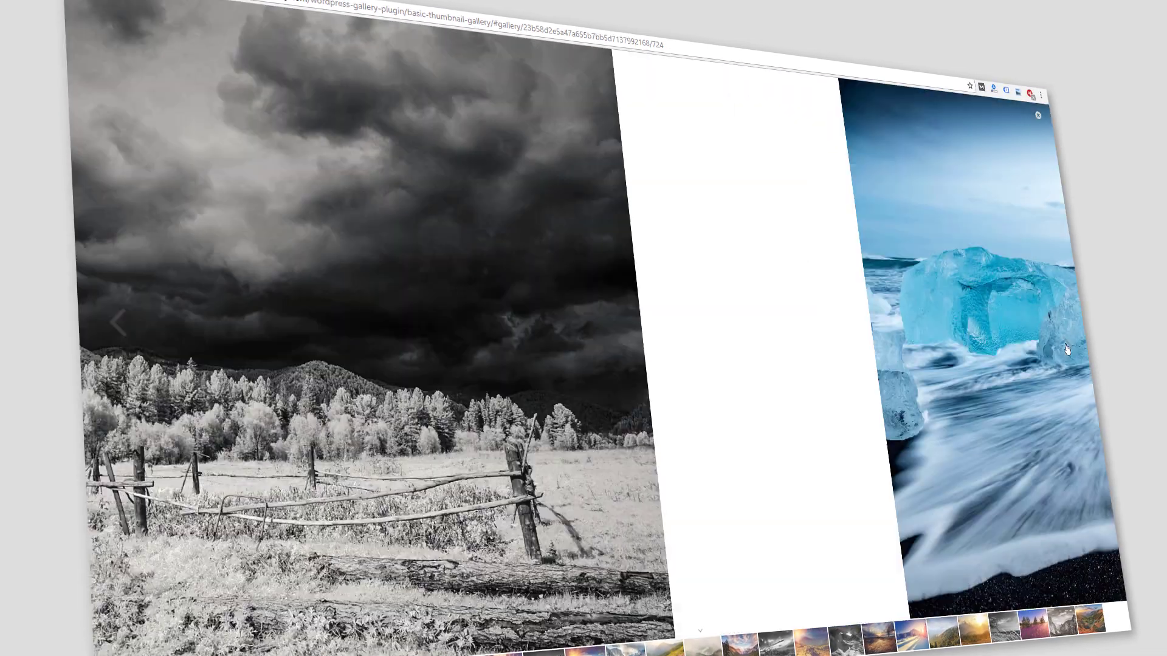
left_click(1067, 349)
Go to the Envira Gallery homepage, view a Masonry Gallery demo photo, and close its lightbox.
left_click(1068, 349)
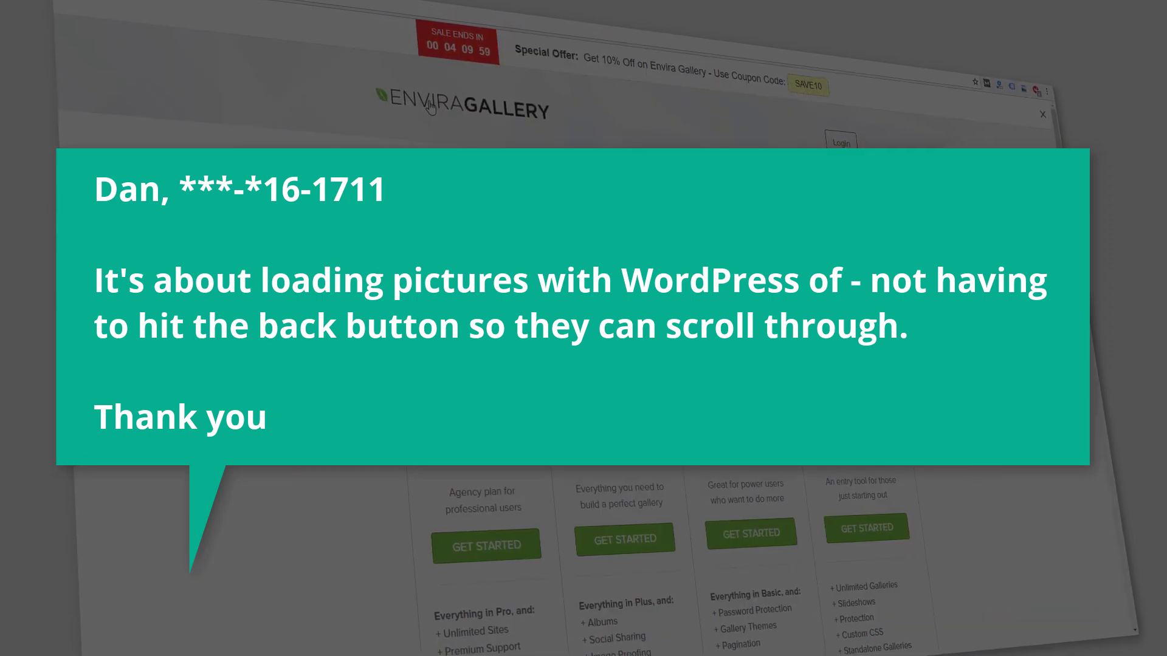
left_click(430, 108)
scroll(584, 365, "down", 5)
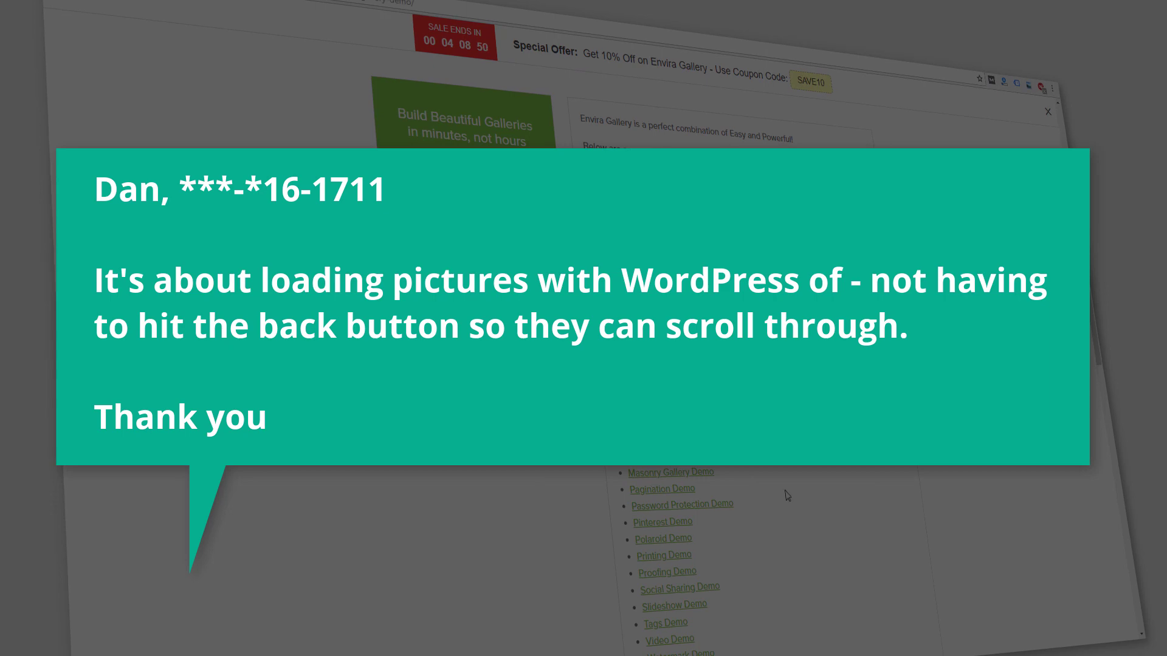
left_click(671, 472)
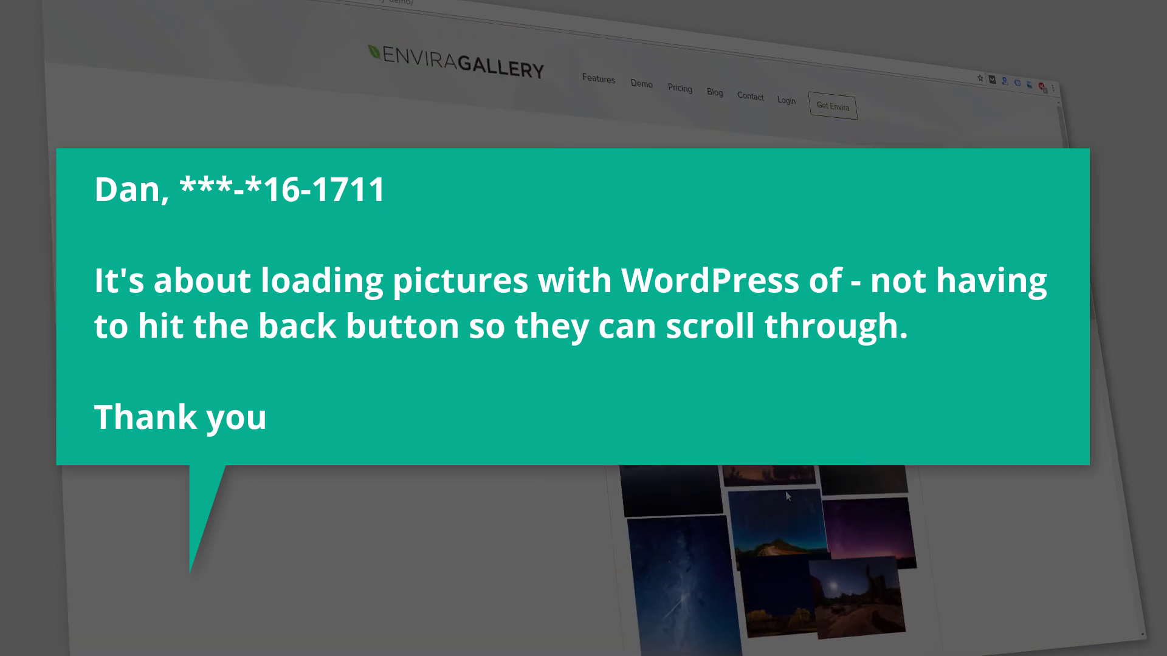
scroll(760, 547, "down", 5)
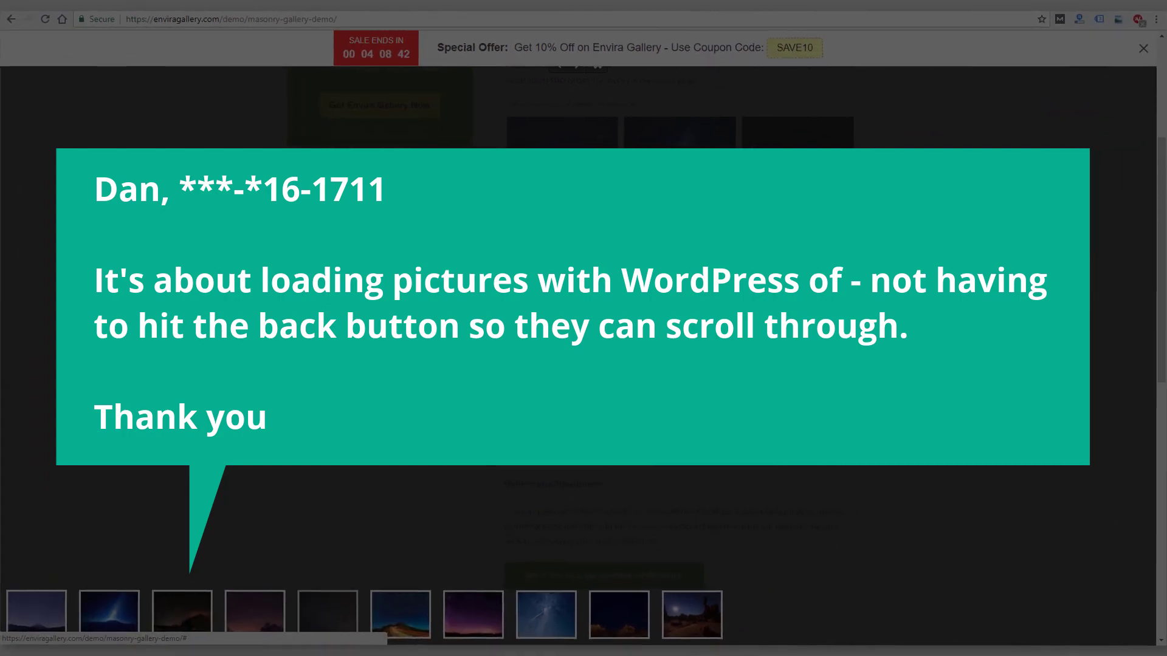
key("Escape")
scroll(788, 343, "down", 1)
scroll(788, 343, "down", 5)
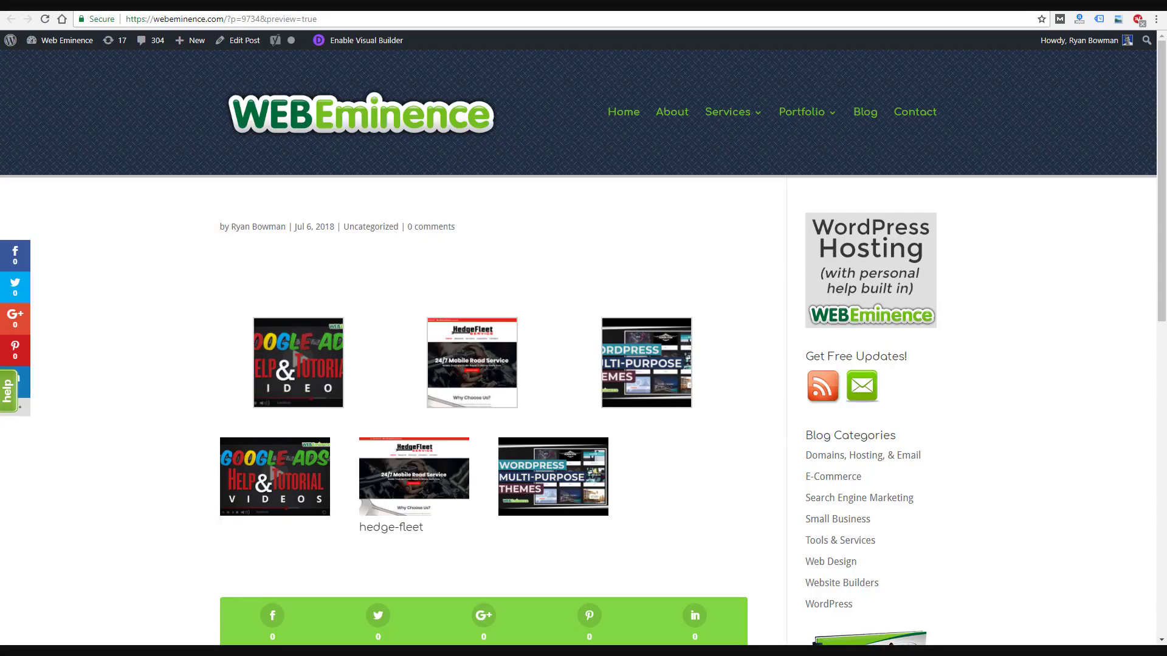
Open the Google Ads image in the lightbox and cycle through all three images, wrapping around once.
left_click(294, 469)
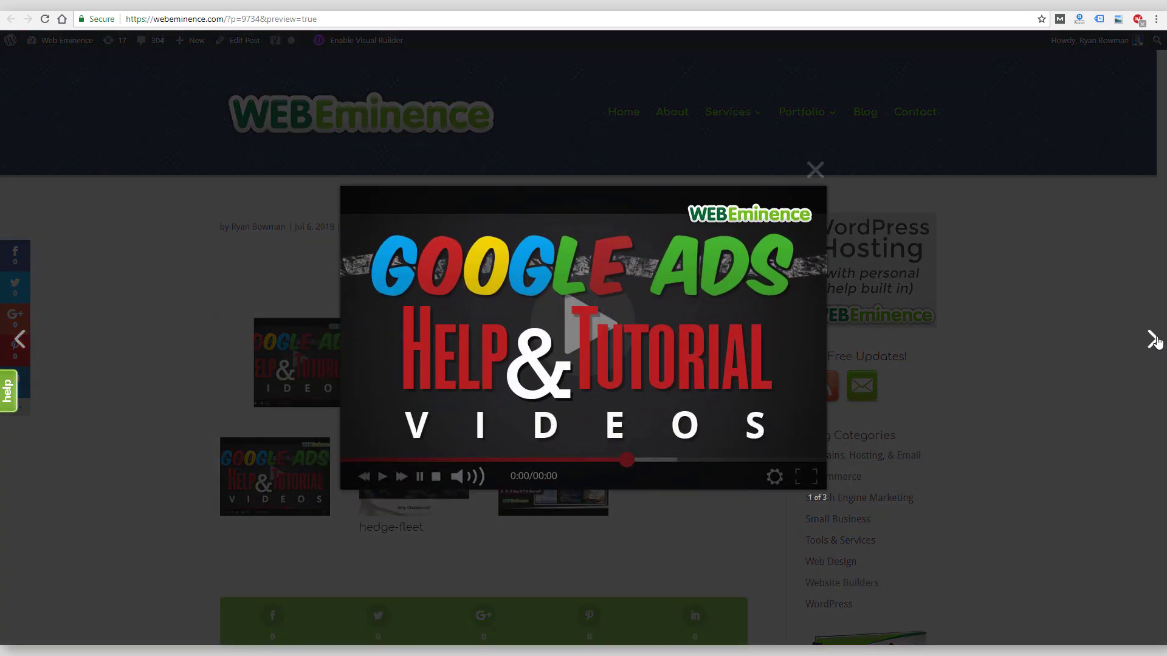
left_click(1153, 340)
left_click(1153, 340)
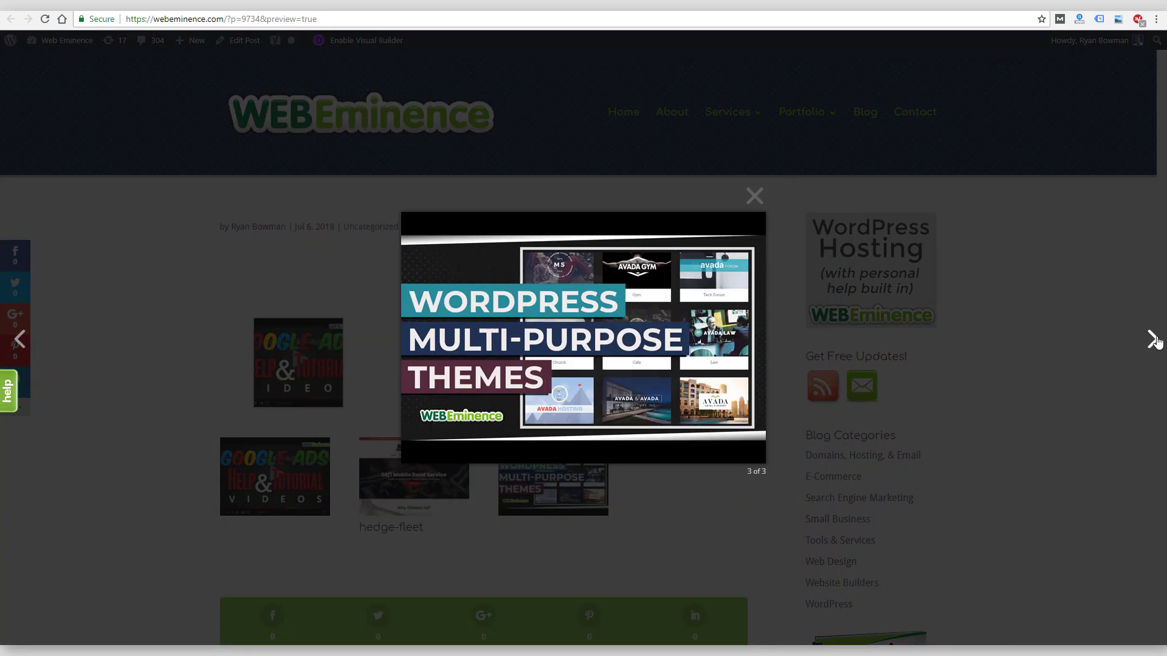
left_click(1153, 340)
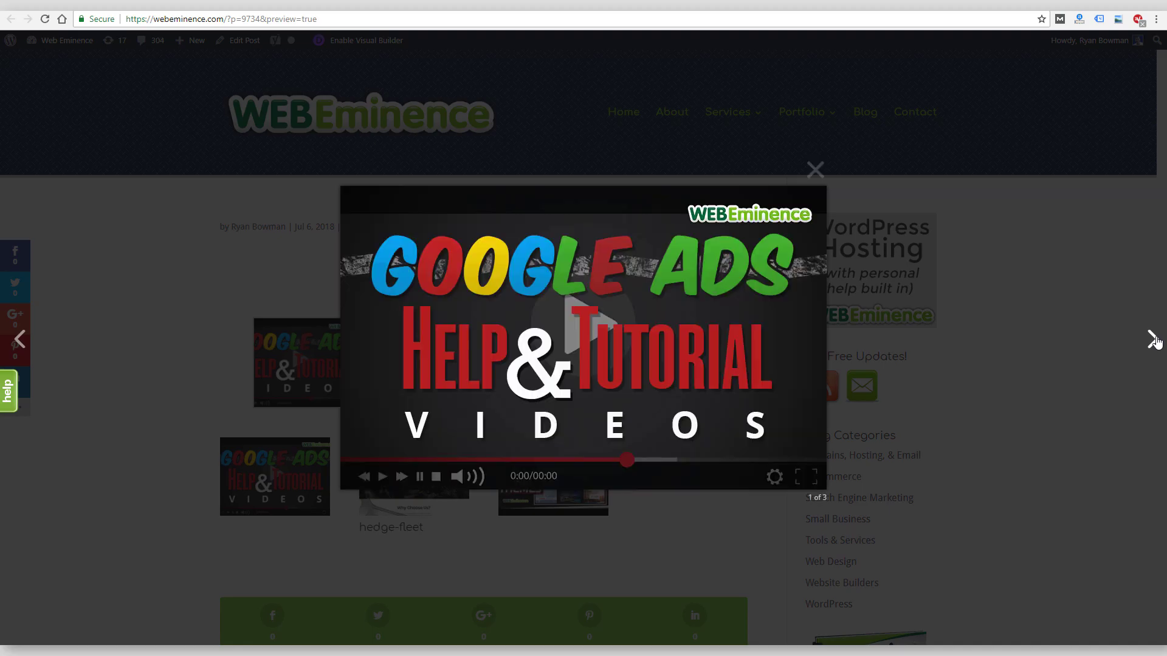
left_click(1153, 340)
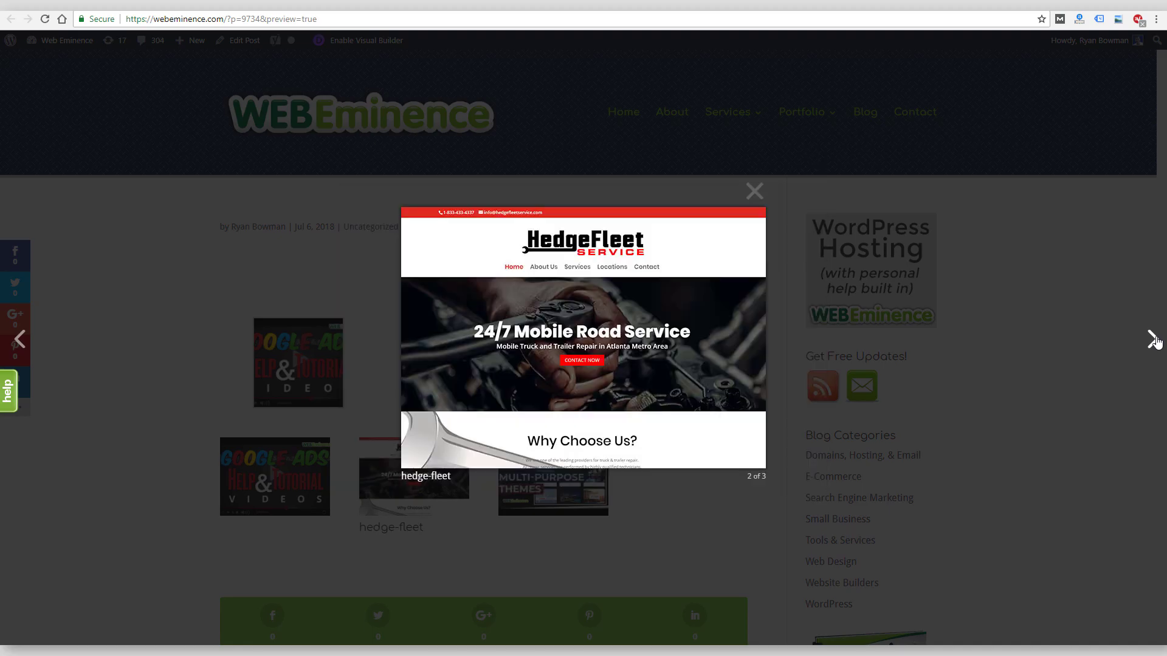
left_click(1153, 340)
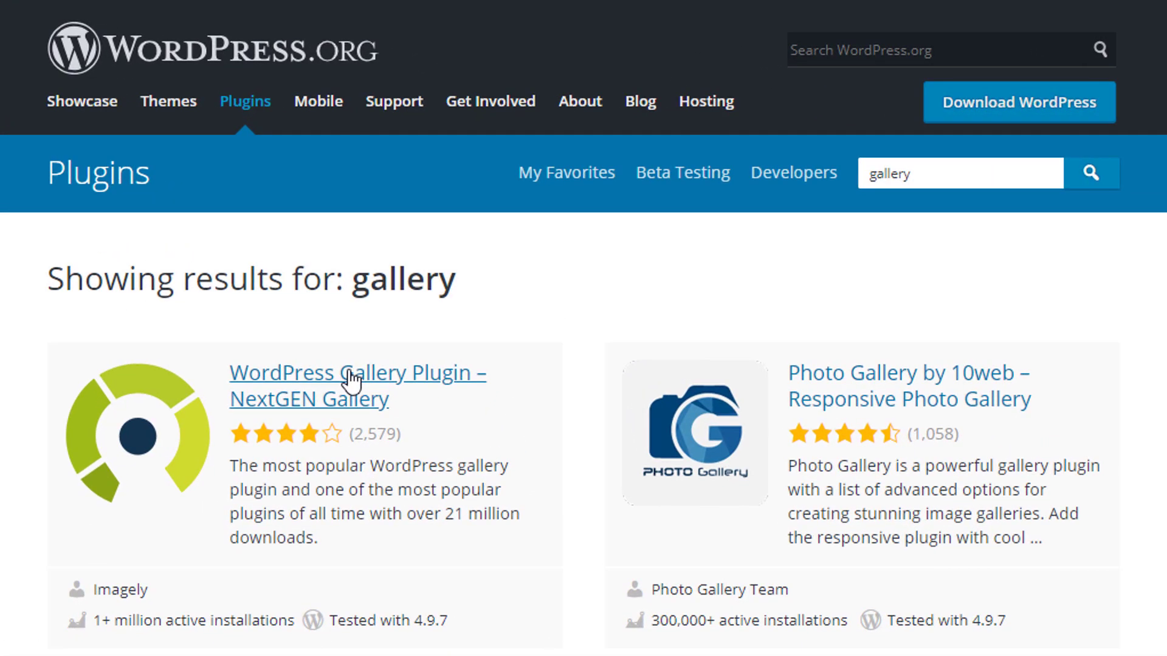
Open NextGEN Gallery's Basic Thumbnail demo, advance three photos, then close the lightbox.
left_click(352, 380)
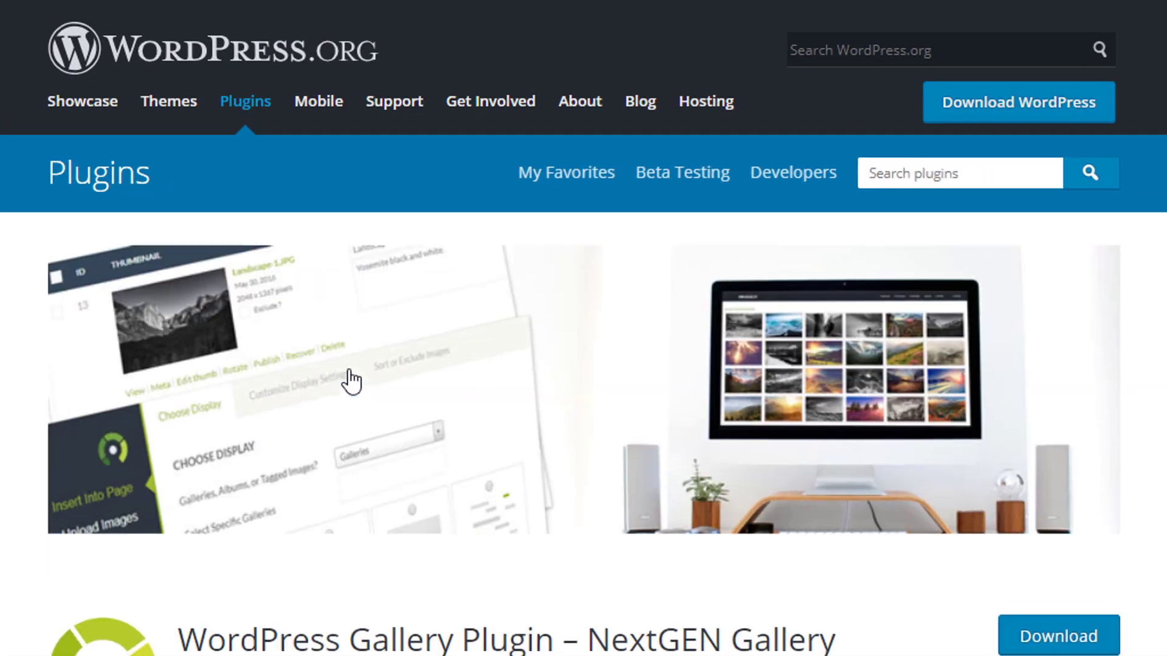
scroll(149, 289, "down", 10)
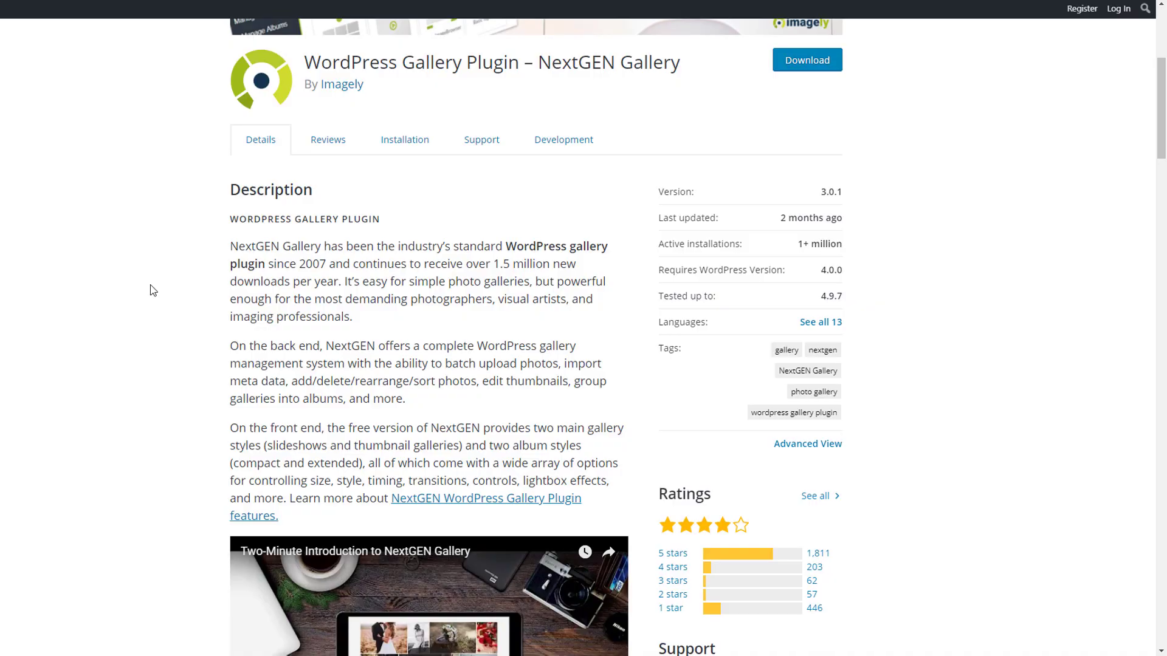
left_click(295, 367)
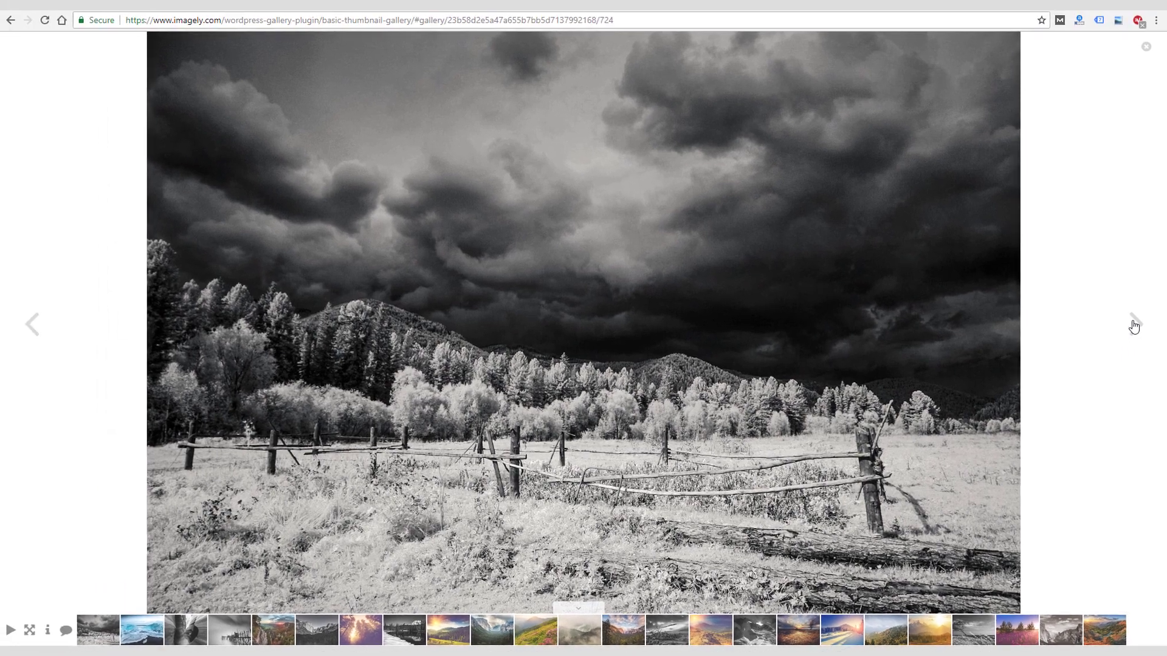
left_click(1132, 320)
left_click(1134, 326)
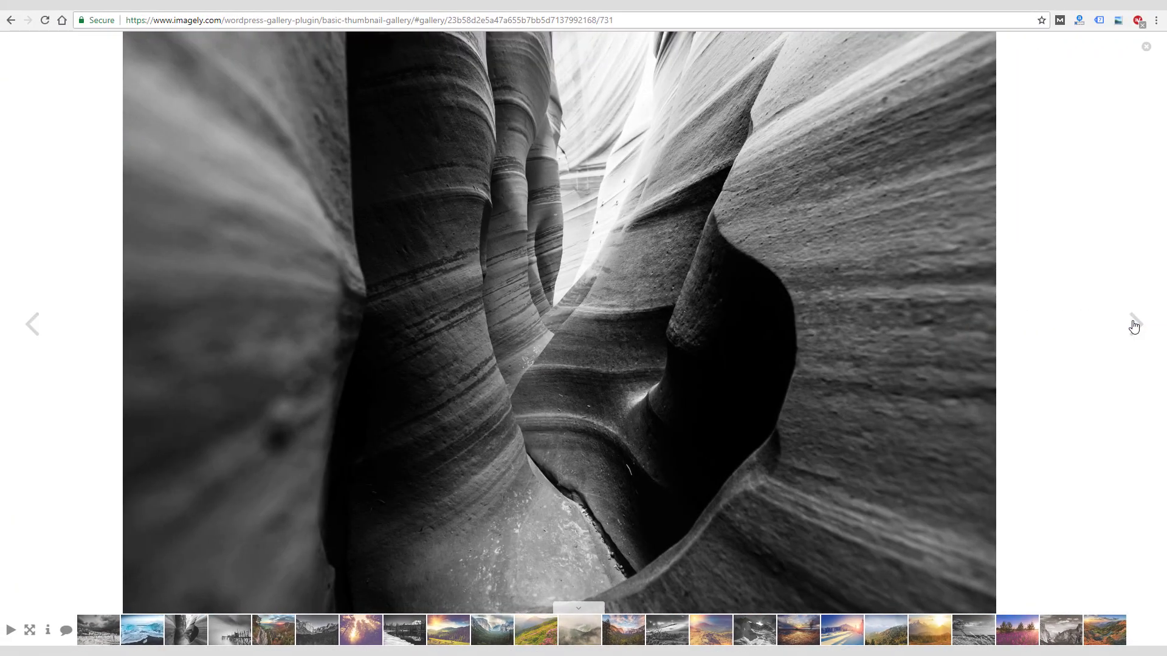
left_click(1133, 323)
left_click(1145, 51)
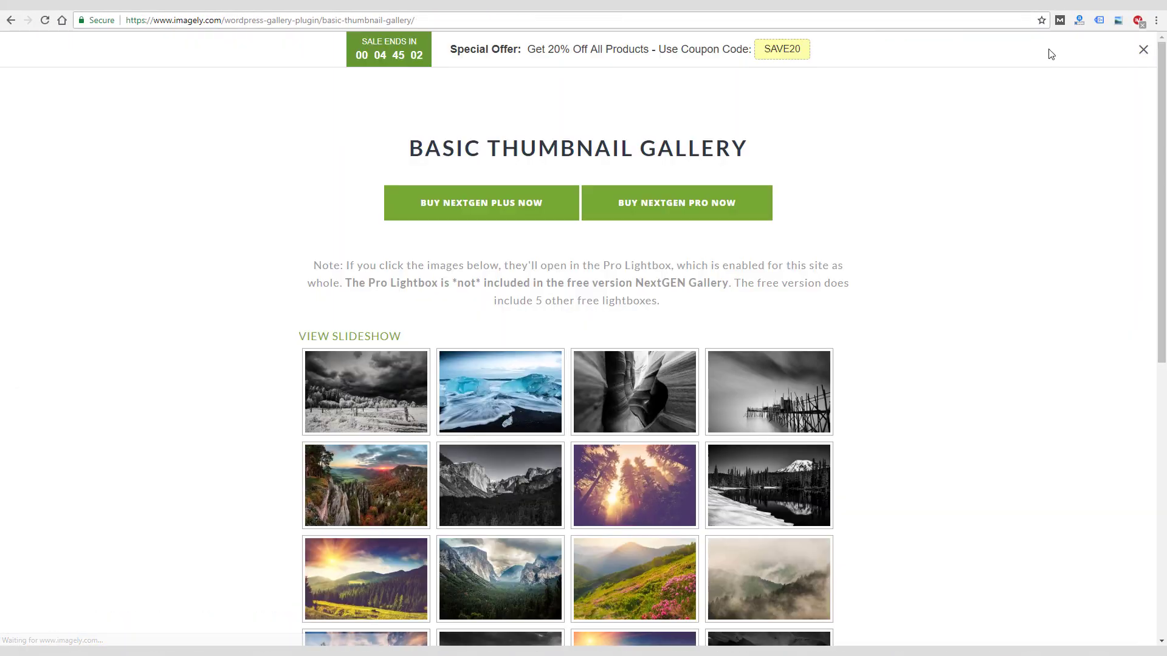
From the Envira homepage, enlarge a Masonry demo photo, page through several photos, then close the lightbox.
left_click(790, 5)
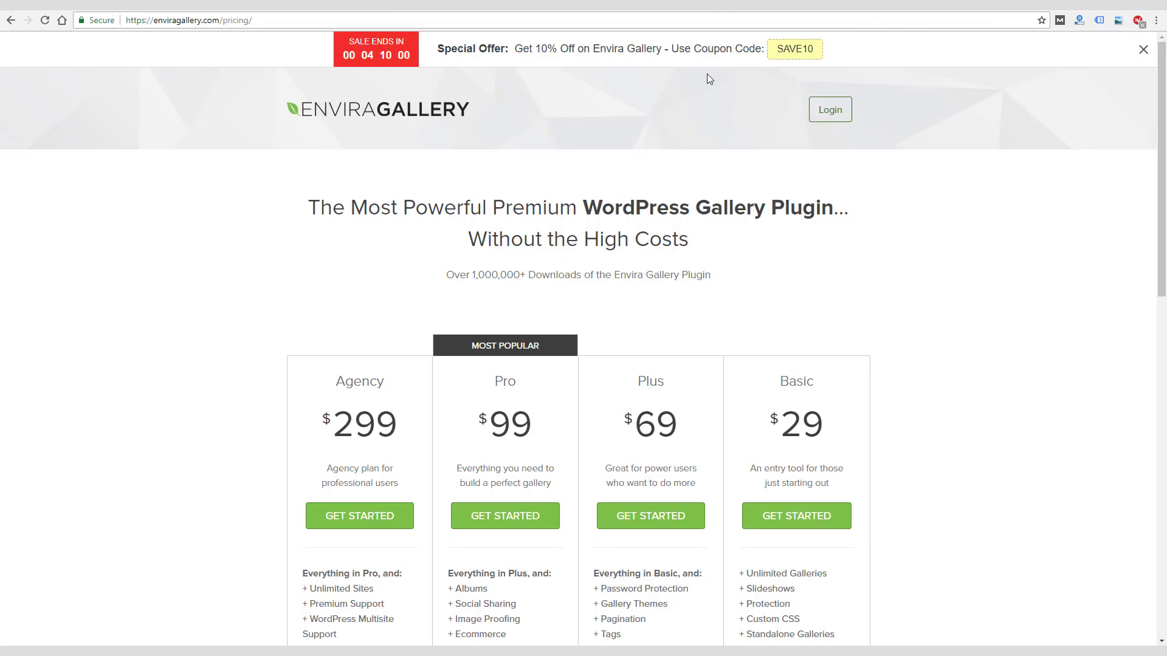
left_click(341, 113)
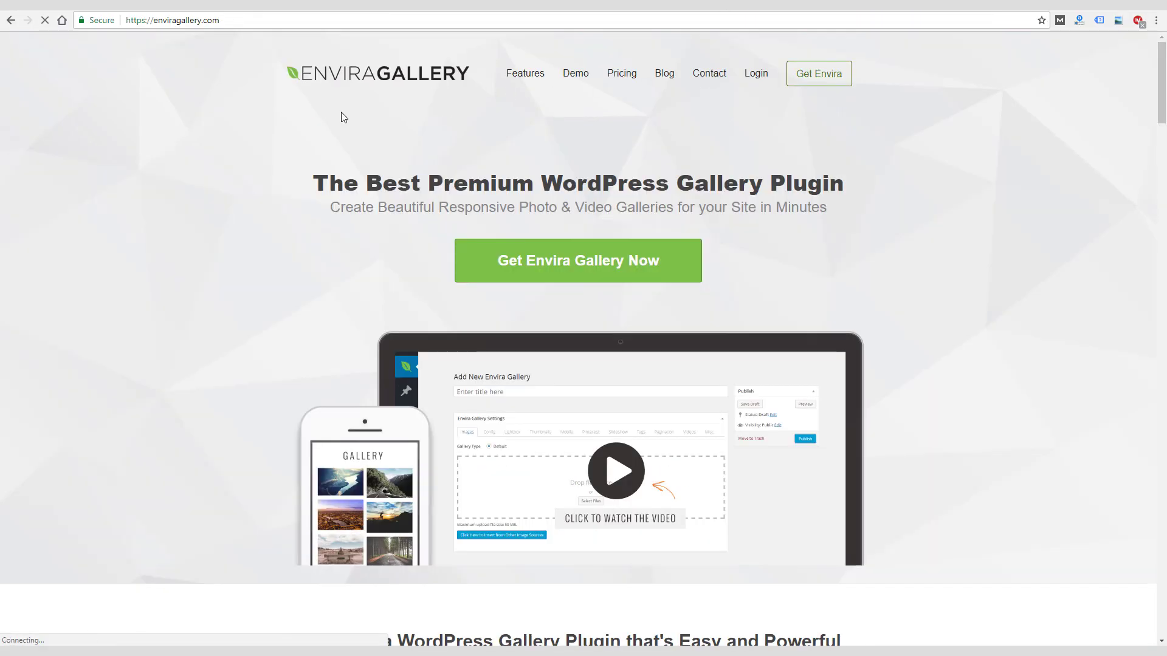
scroll(550, 222, "down", 3)
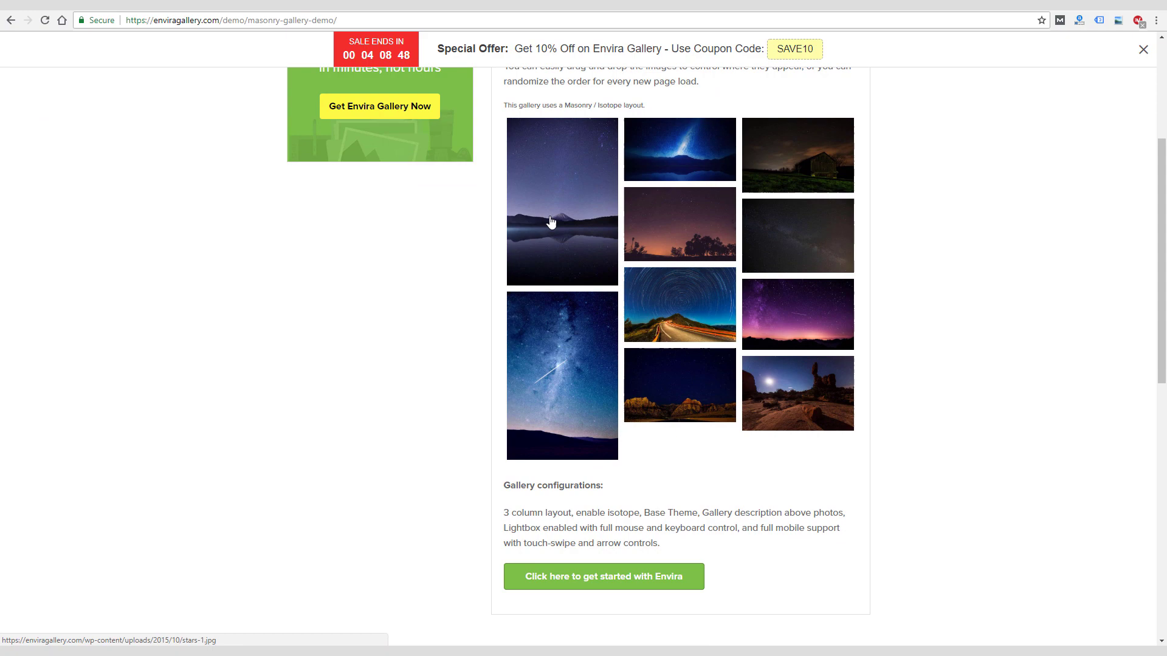
left_click(550, 222)
left_click(644, 351)
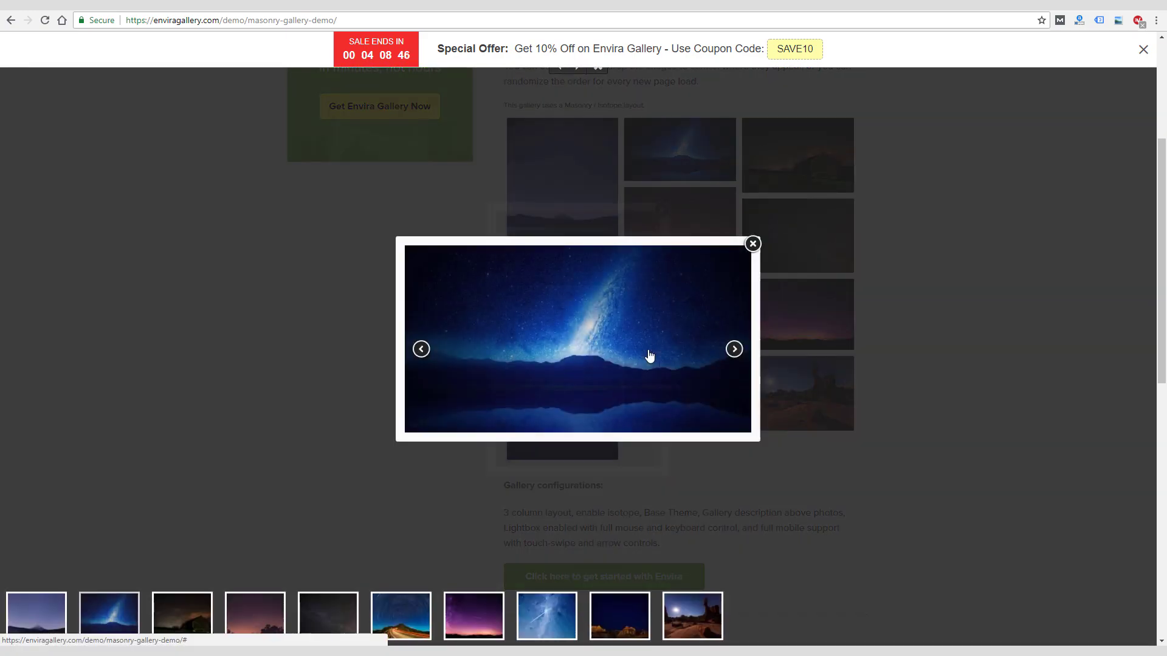
left_click(734, 350)
left_click(734, 351)
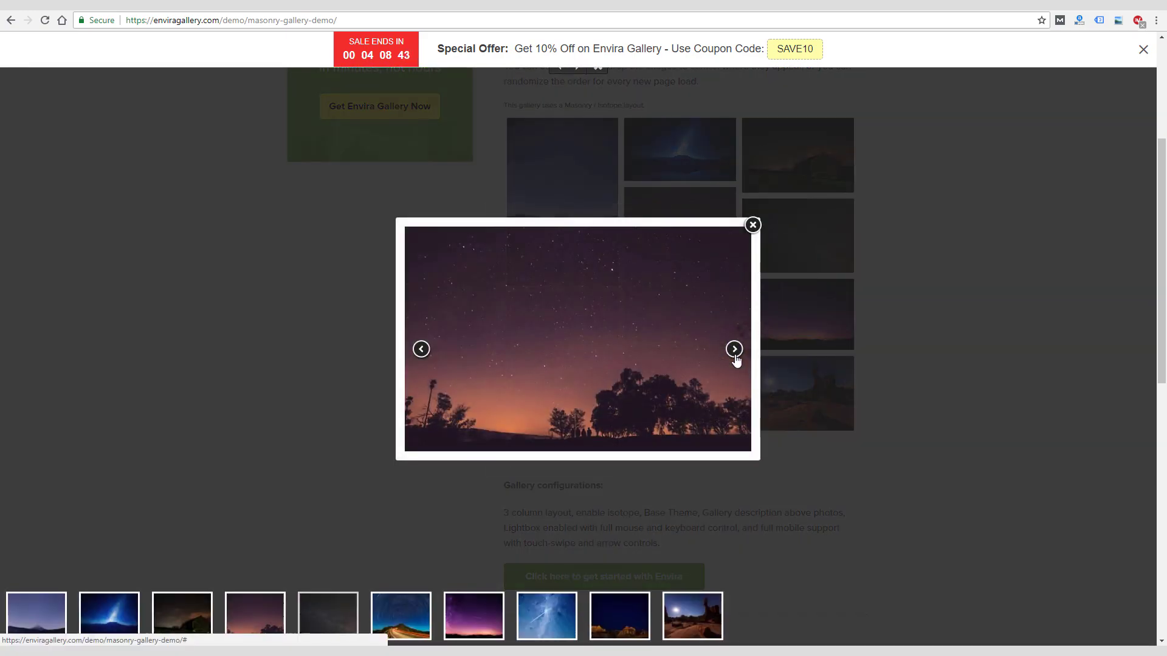
left_click(735, 353)
left_click(753, 226)
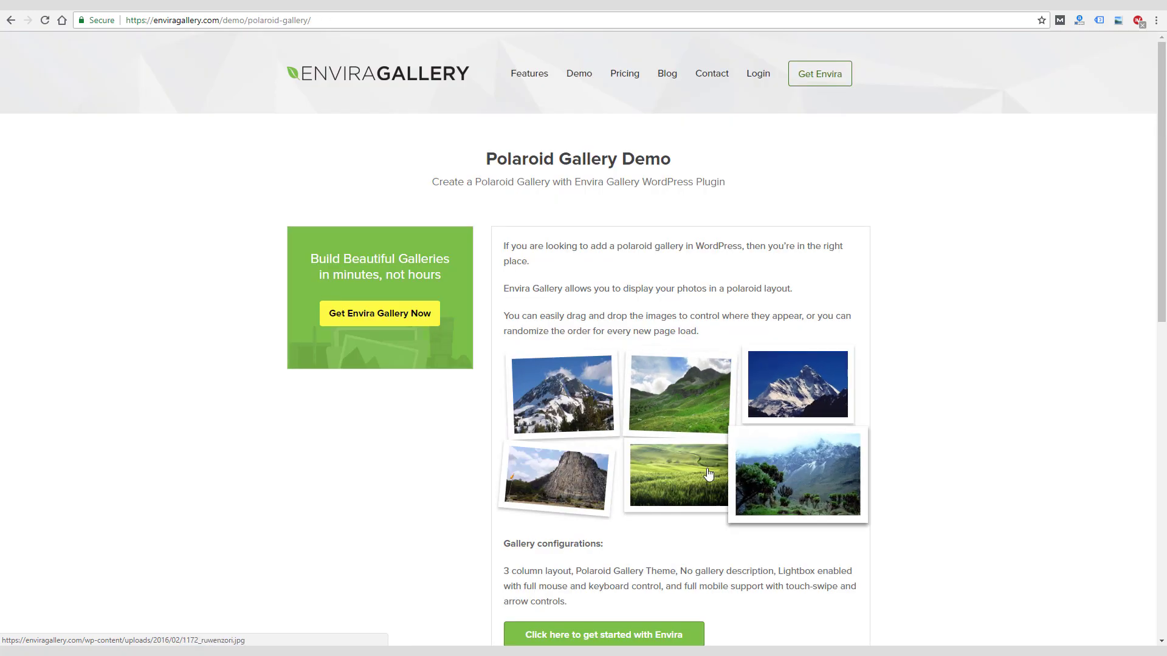
Enlarge a Polaroid demo photo, page to the green field and snowy mountain photos, then close.
left_click(567, 479)
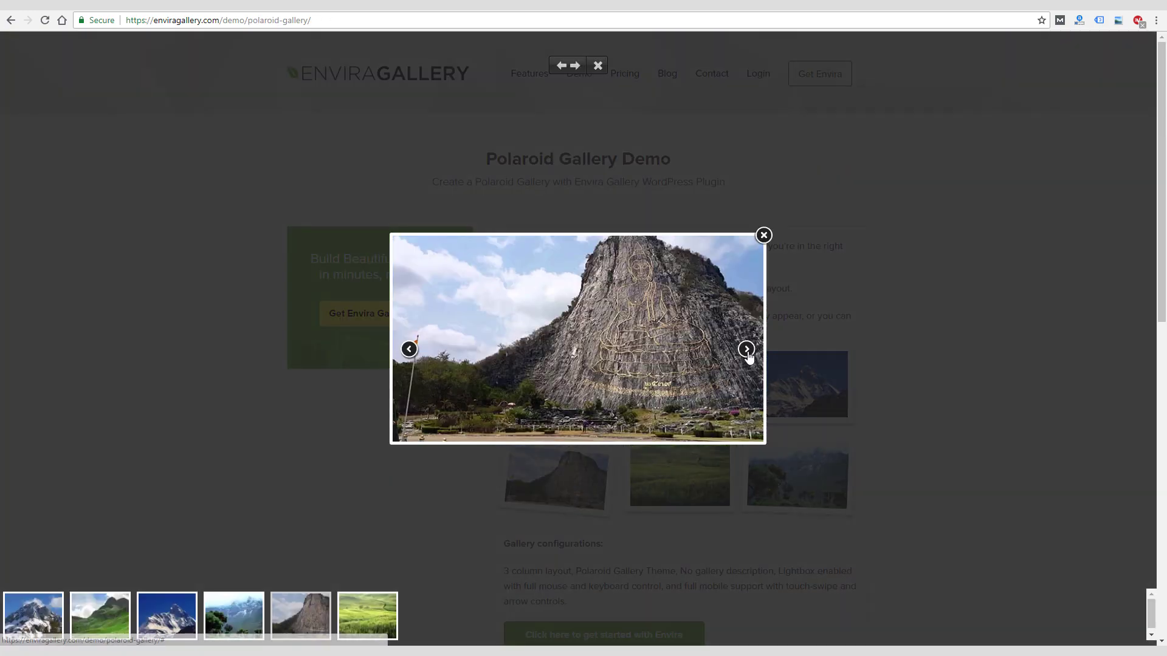
left_click(746, 352)
left_click(838, 352)
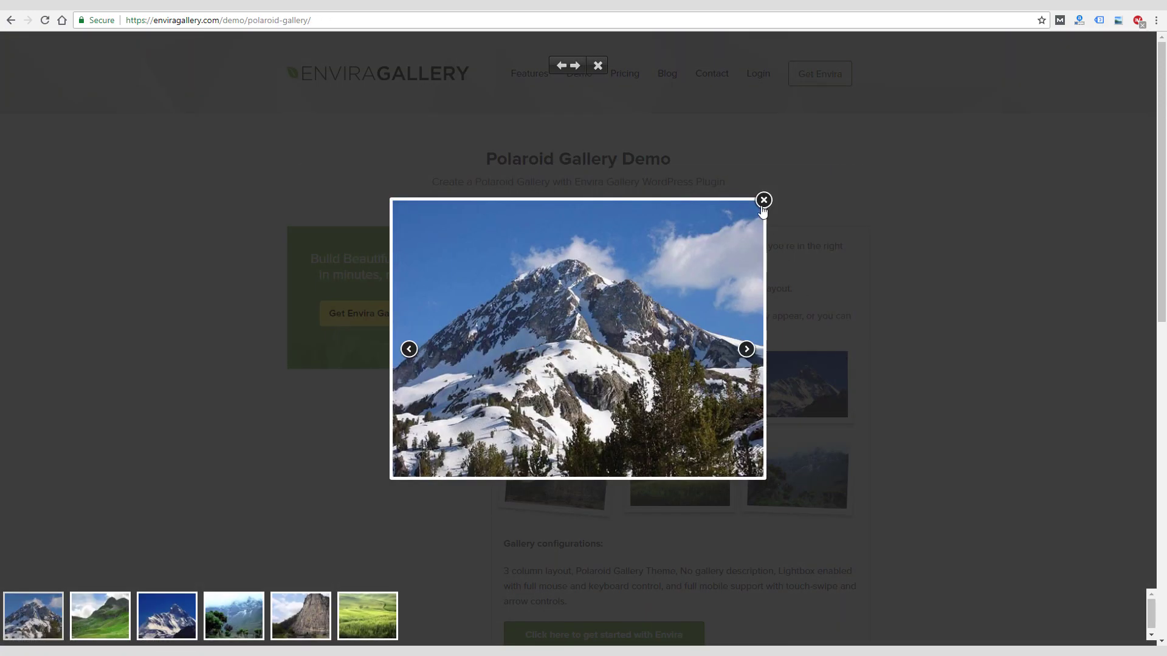
left_click(809, 291)
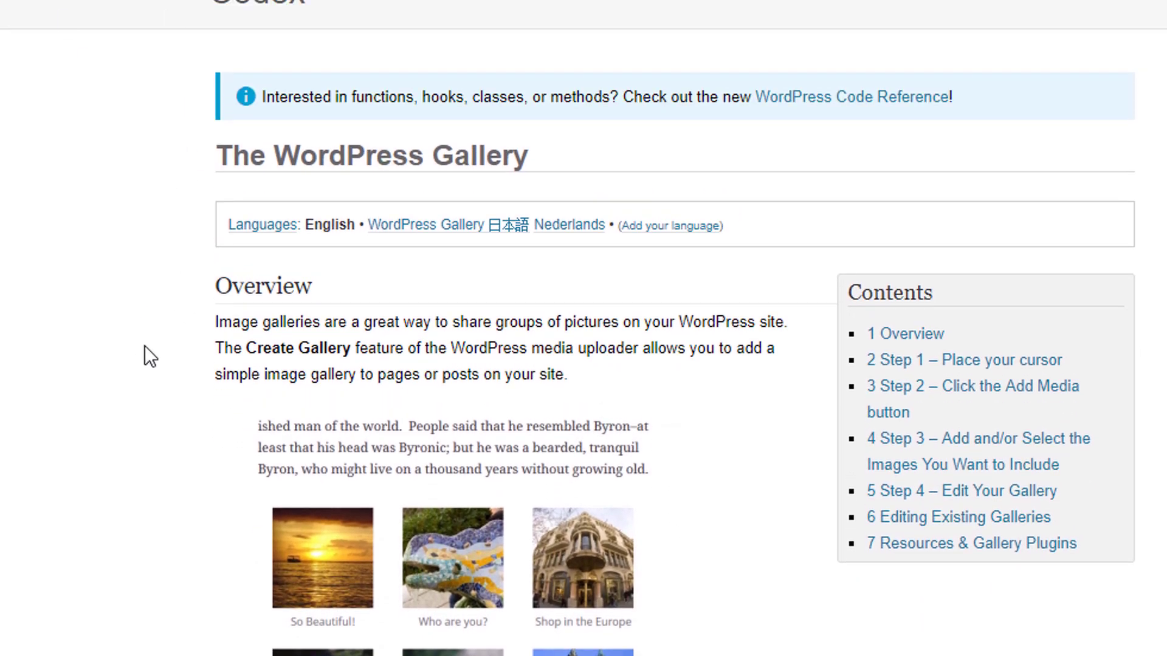
Scroll through the Codex gallery article's Steps 1–4 and back up.
scroll(144, 346, "down", 15)
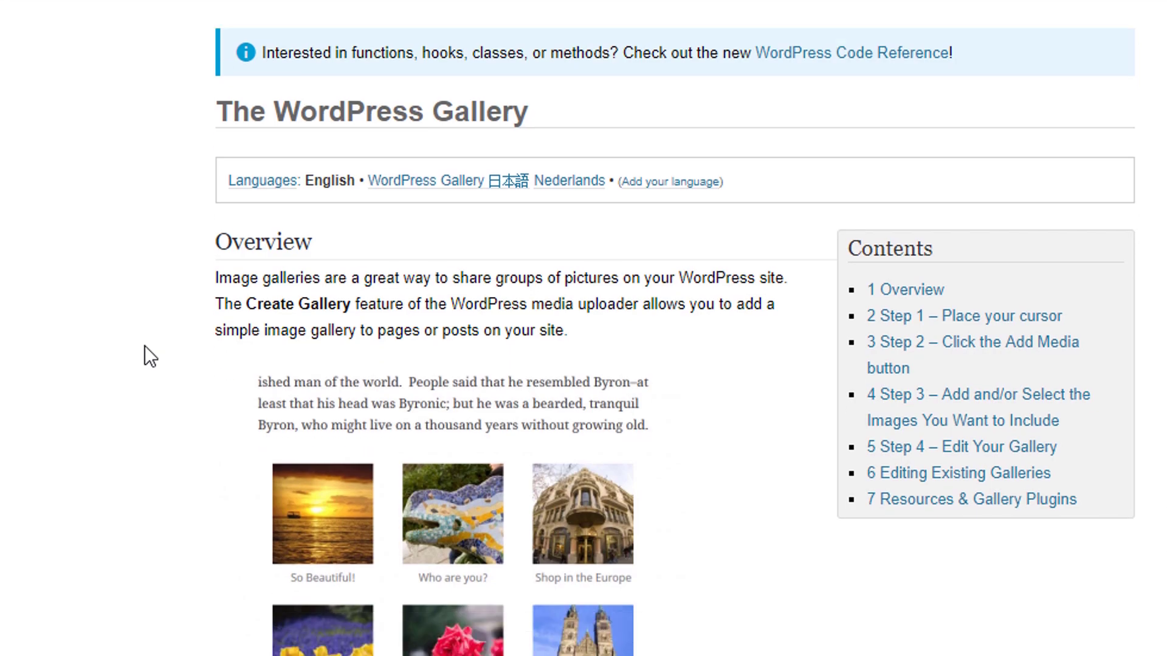
scroll(147, 344, "down", 8)
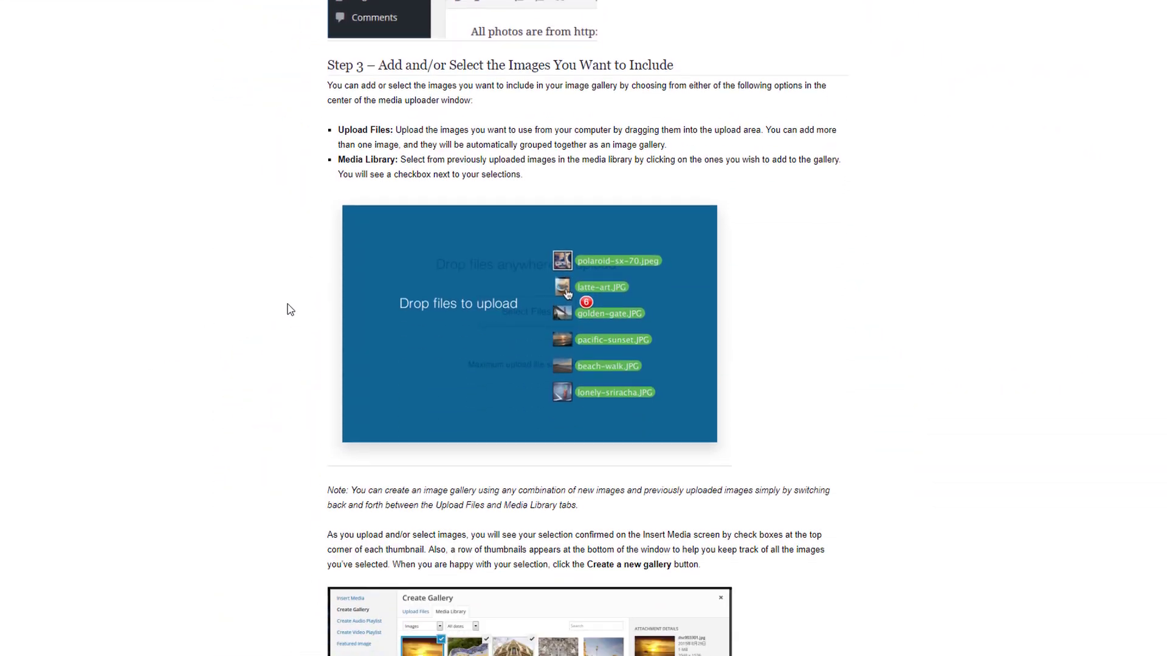
scroll(290, 310, "down", 10)
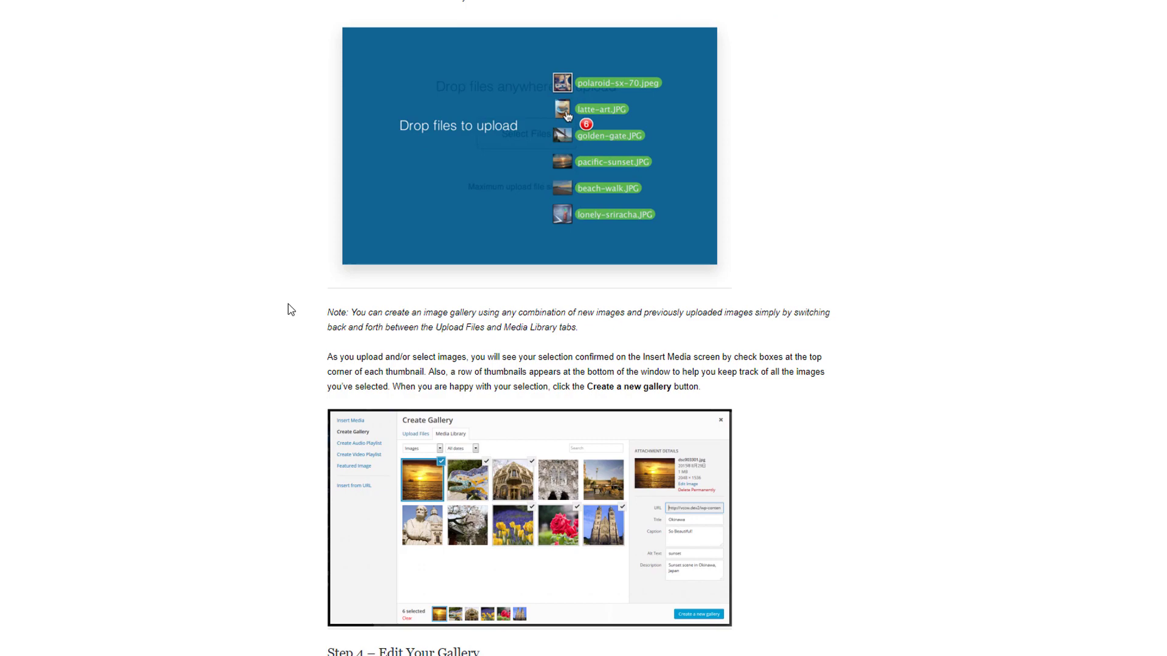
scroll(296, 323, "down", 2)
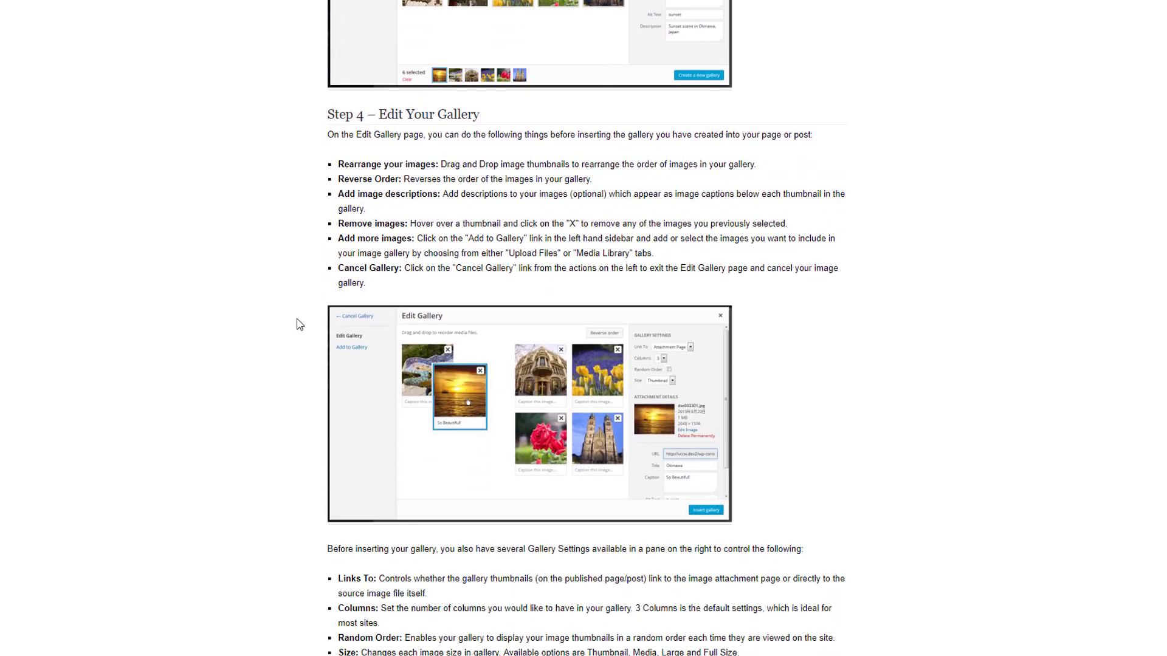
scroll(296, 323, "up", 11)
scroll(296, 323, "up", 15)
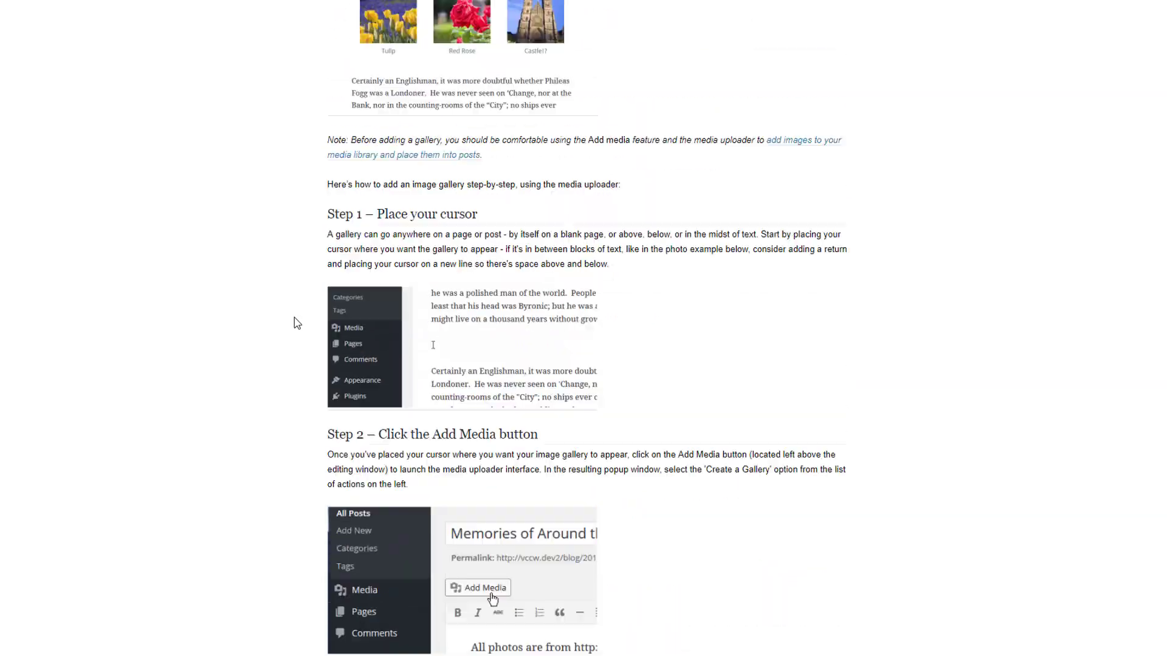
scroll(173, 165, "up", 2)
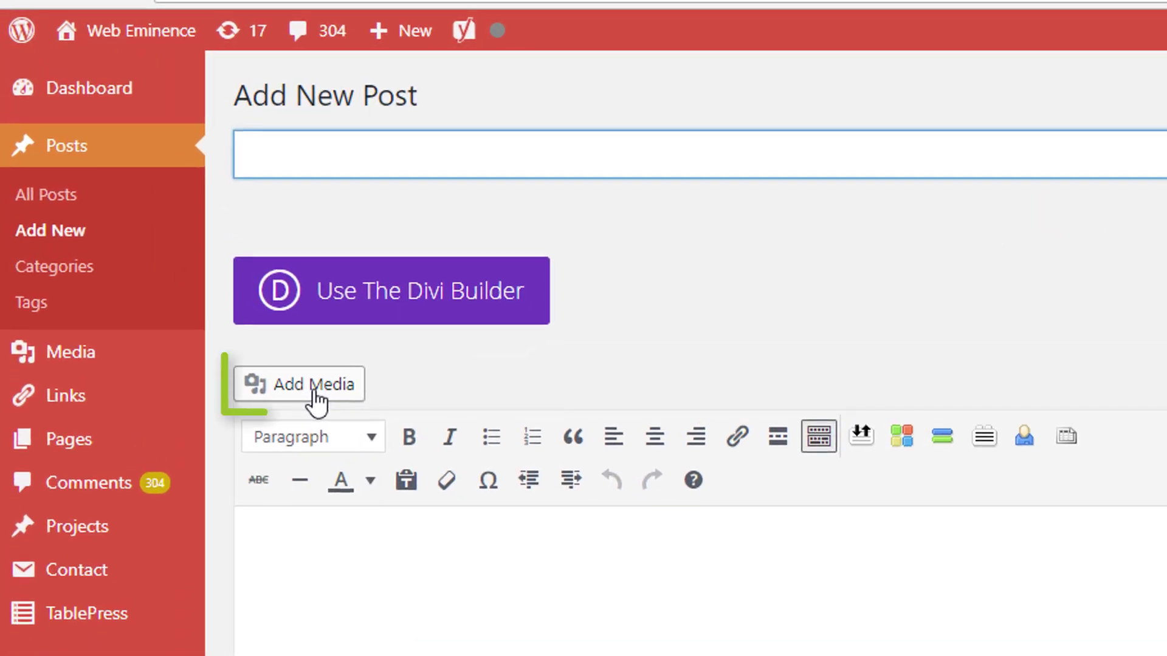
Build a new gallery in Add Media from the Google Ads, HedgeFleet and multi-purpose themes images.
left_click(314, 394)
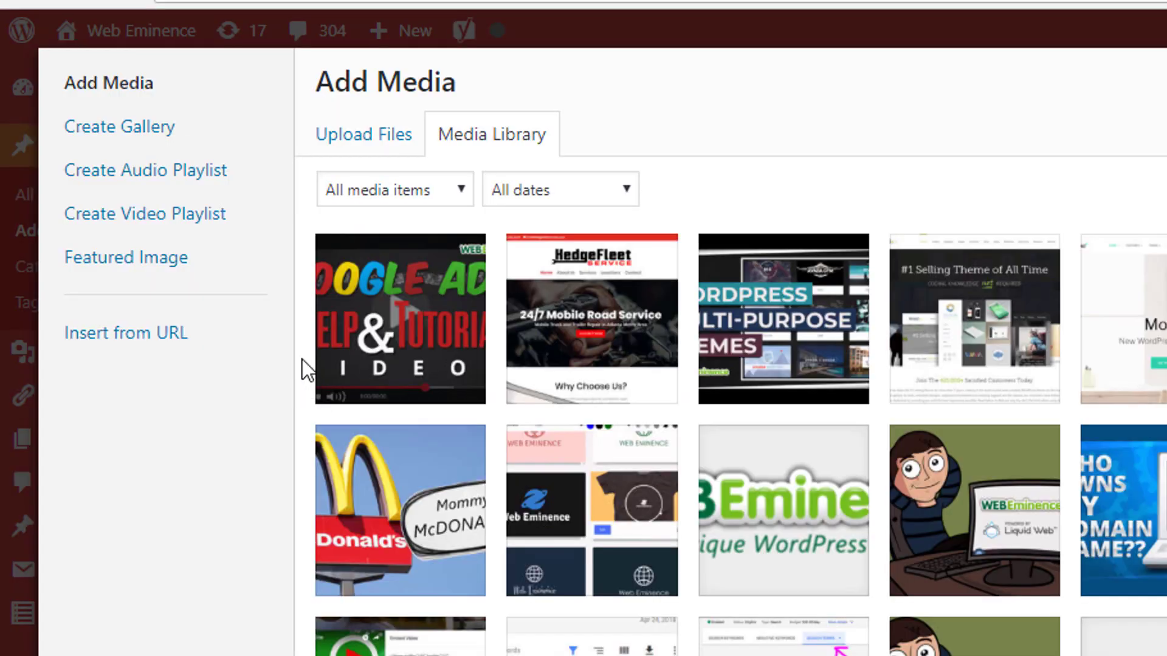
left_click(126, 140)
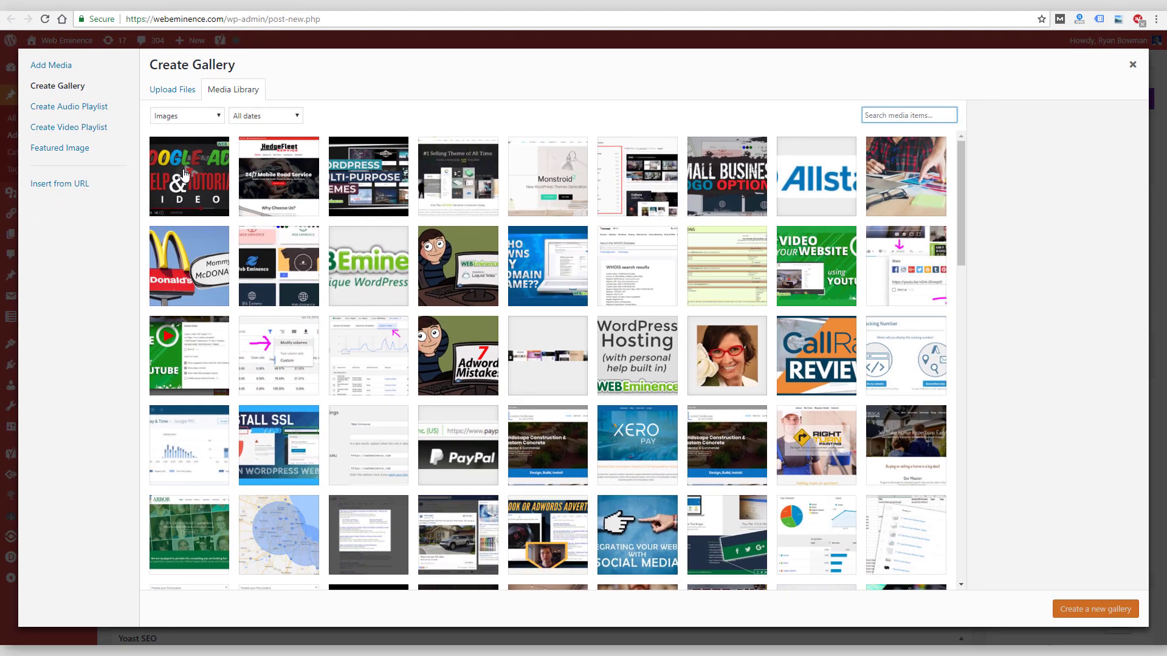
left_click(185, 175)
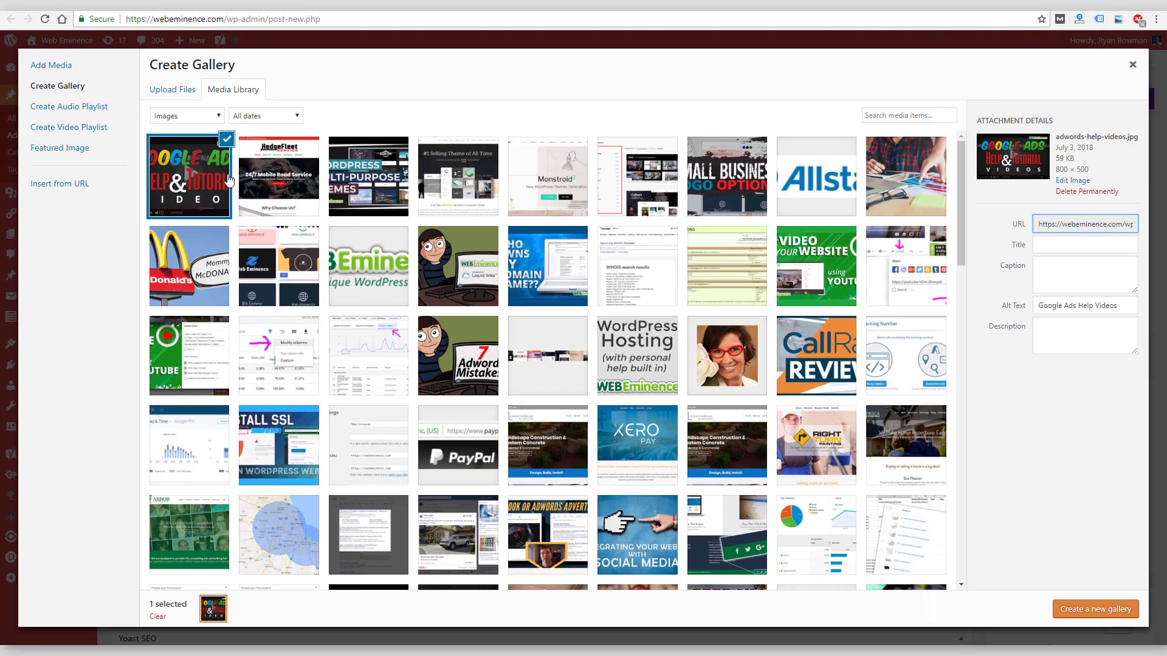
left_click(278, 176)
left_click(369, 176)
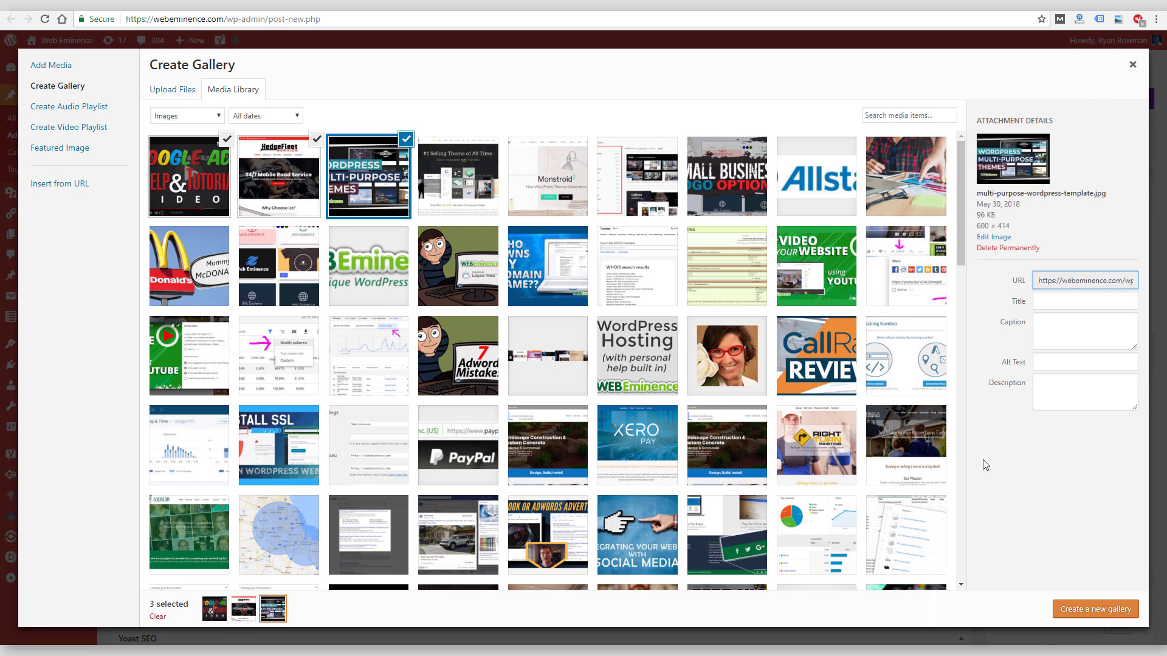
left_click(1092, 608)
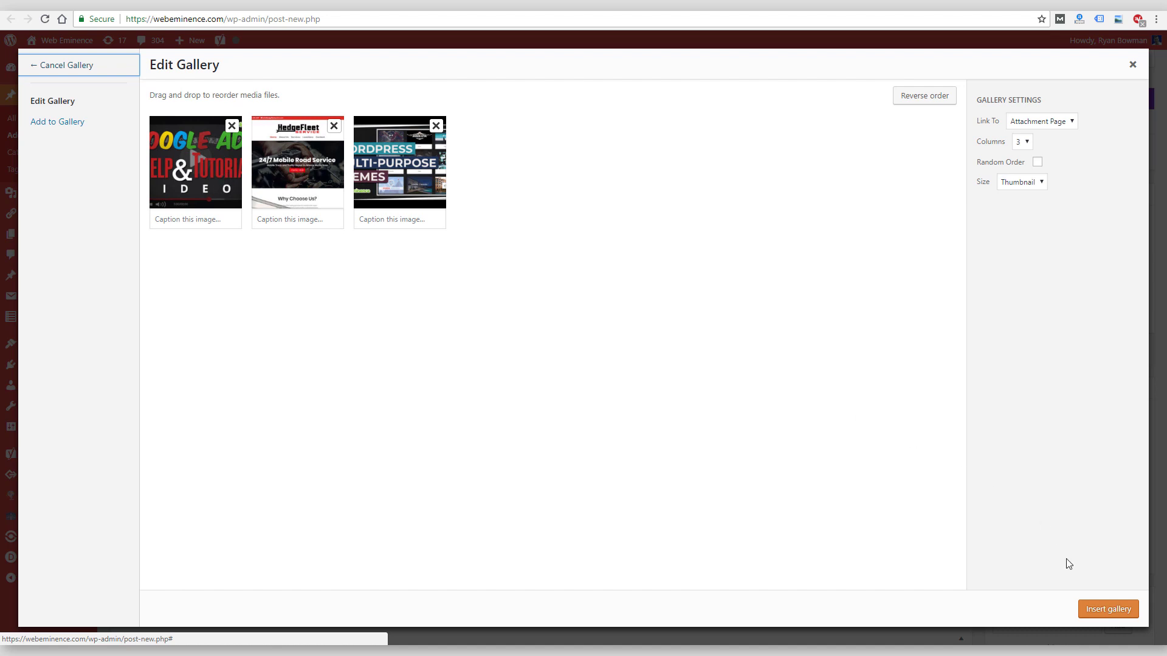
Insert the three-image gallery into the post and select it in the editor.
left_click(1107, 610)
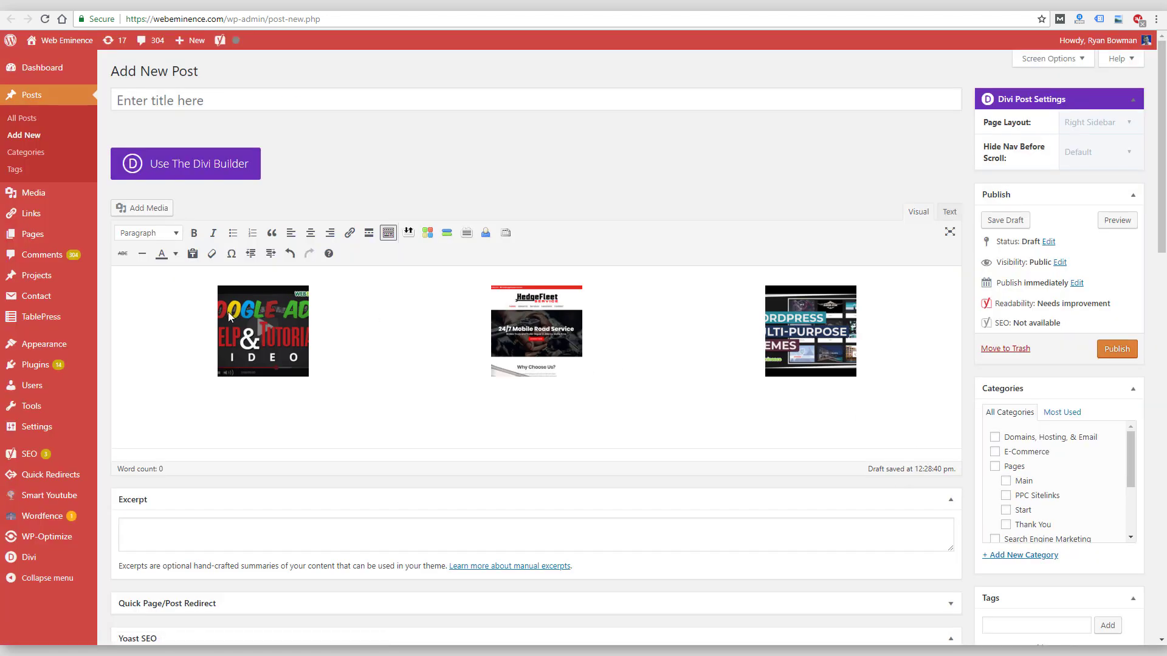
left_click(566, 341)
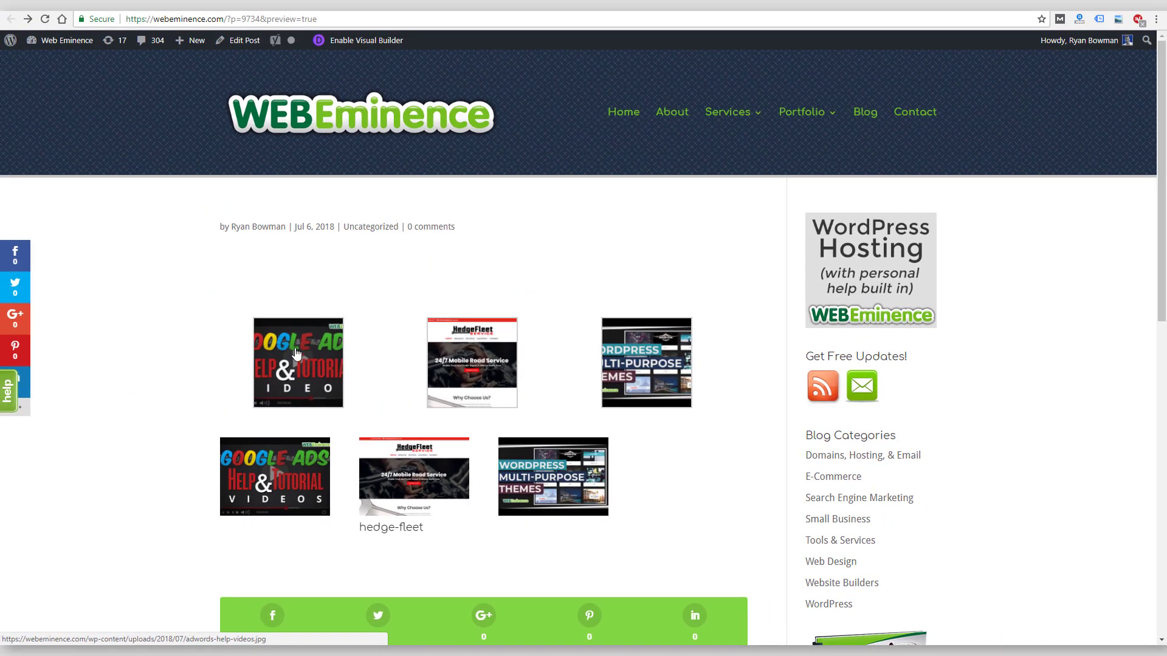
Open the Google Ads and HedgeFleet thumbnails as full-size files, returning to the preview each time.
left_click(297, 354)
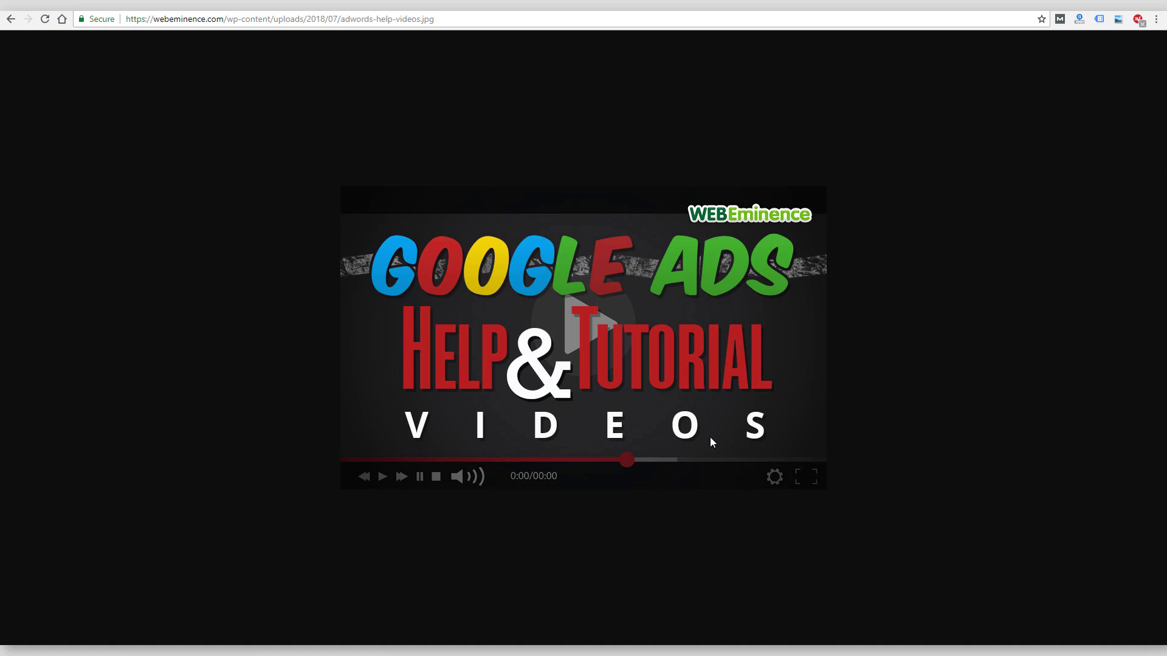
left_click(12, 20)
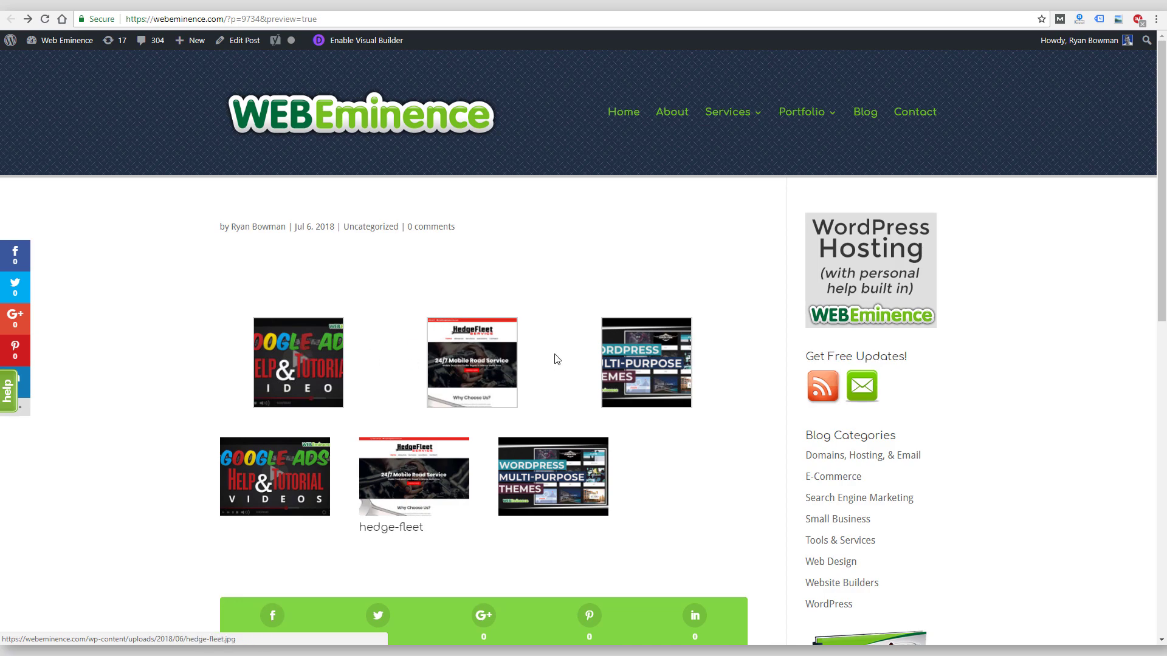
left_click(286, 369)
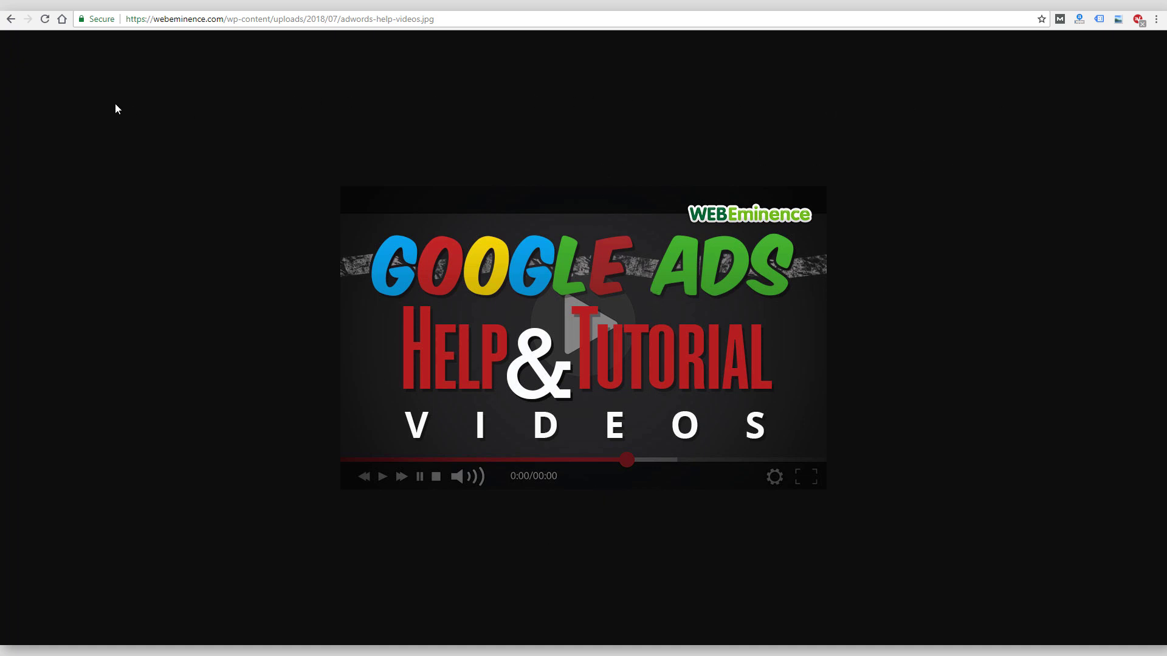
left_click(10, 20)
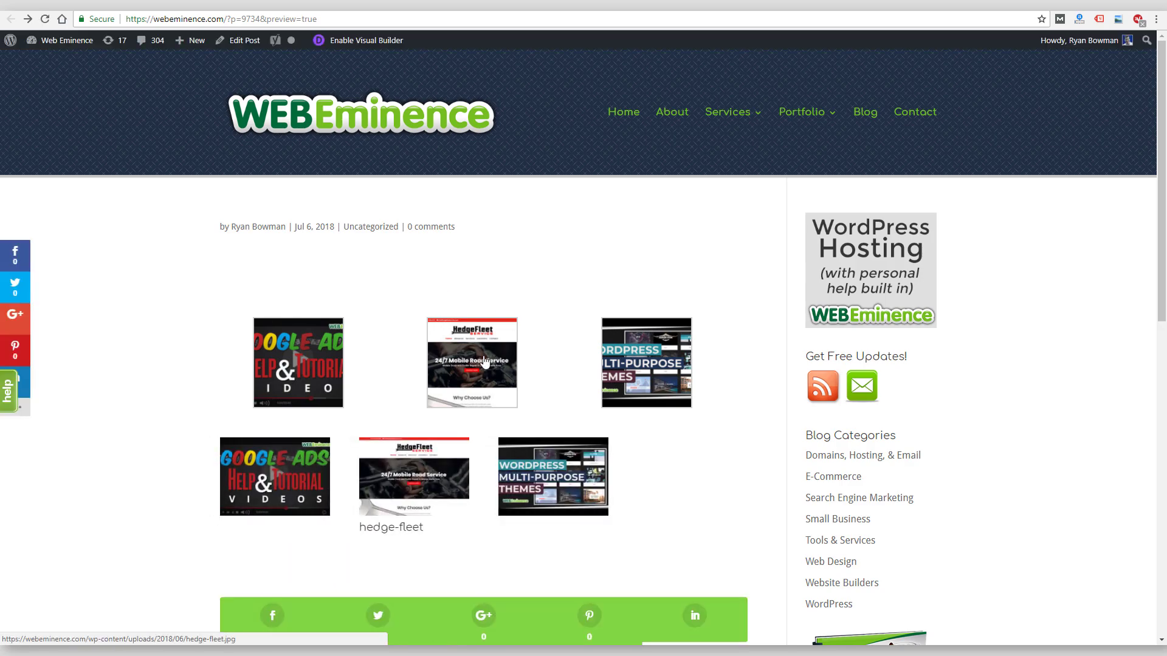
left_click(389, 480)
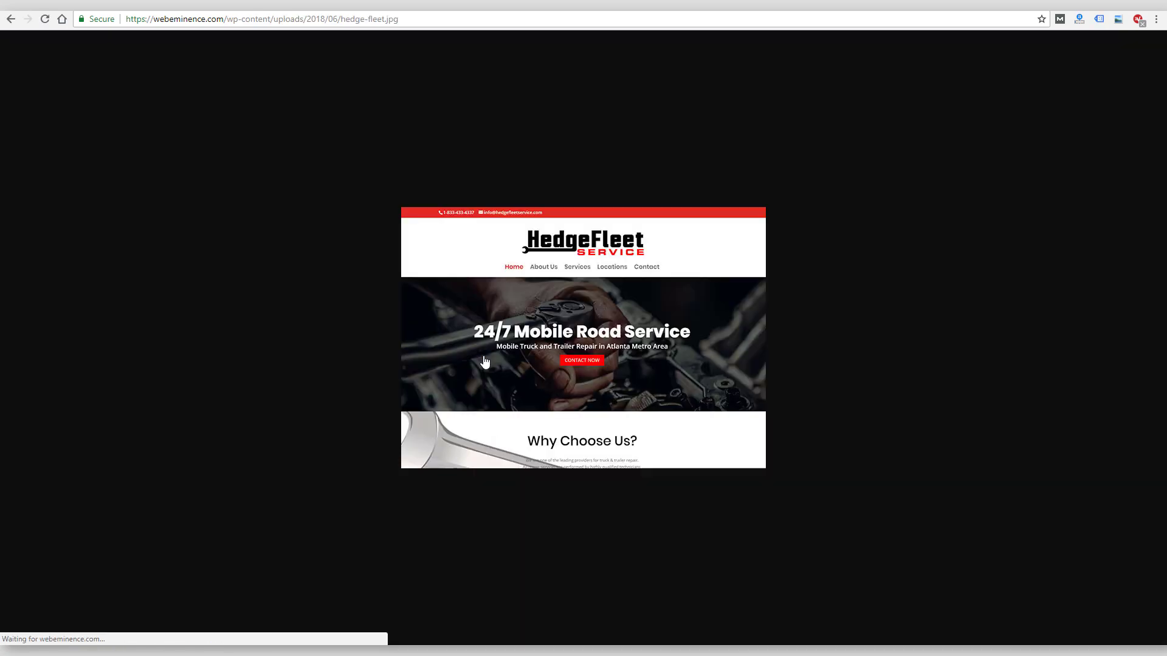
left_click(9, 21)
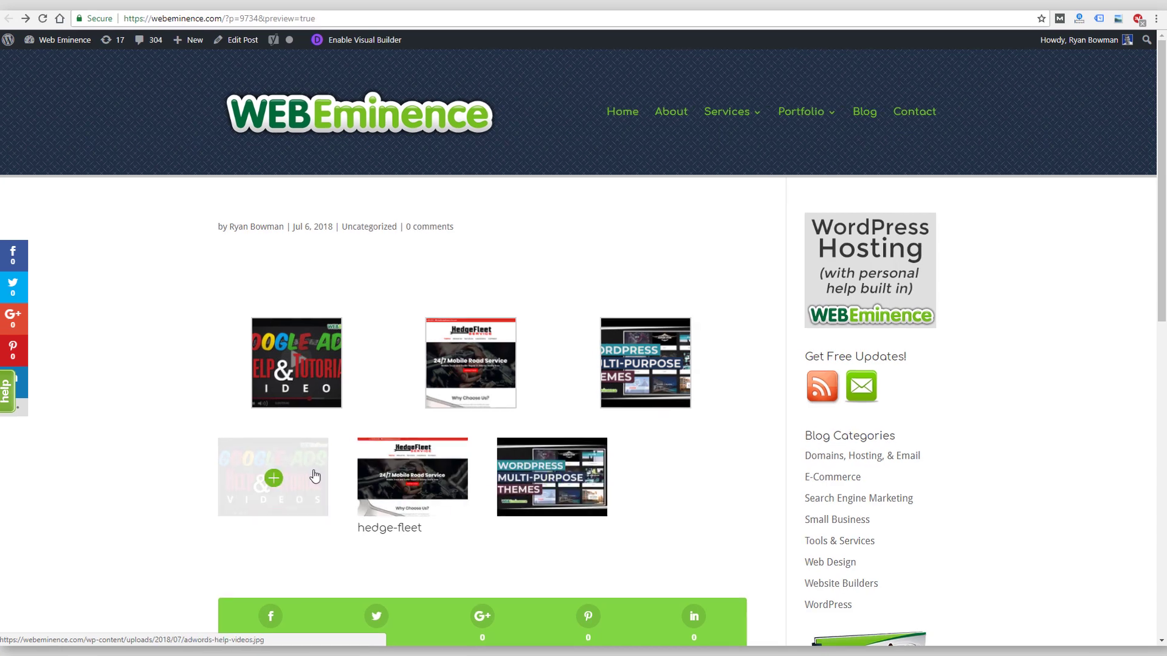
left_click(313, 475)
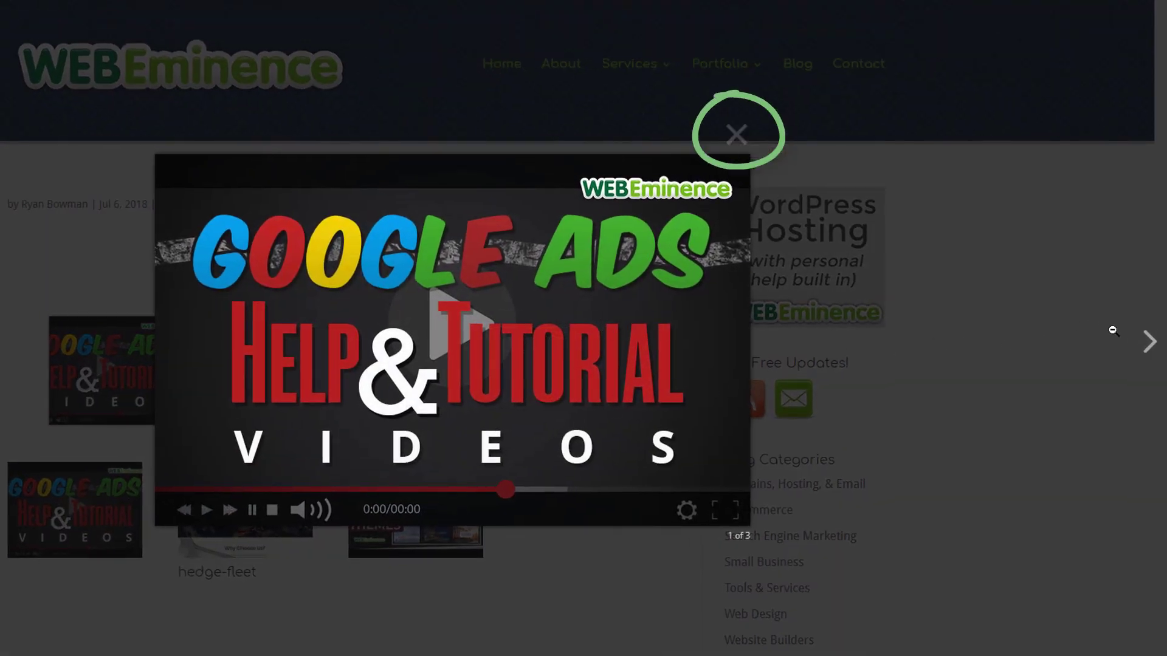
left_click(1145, 345)
left_click(1145, 345)
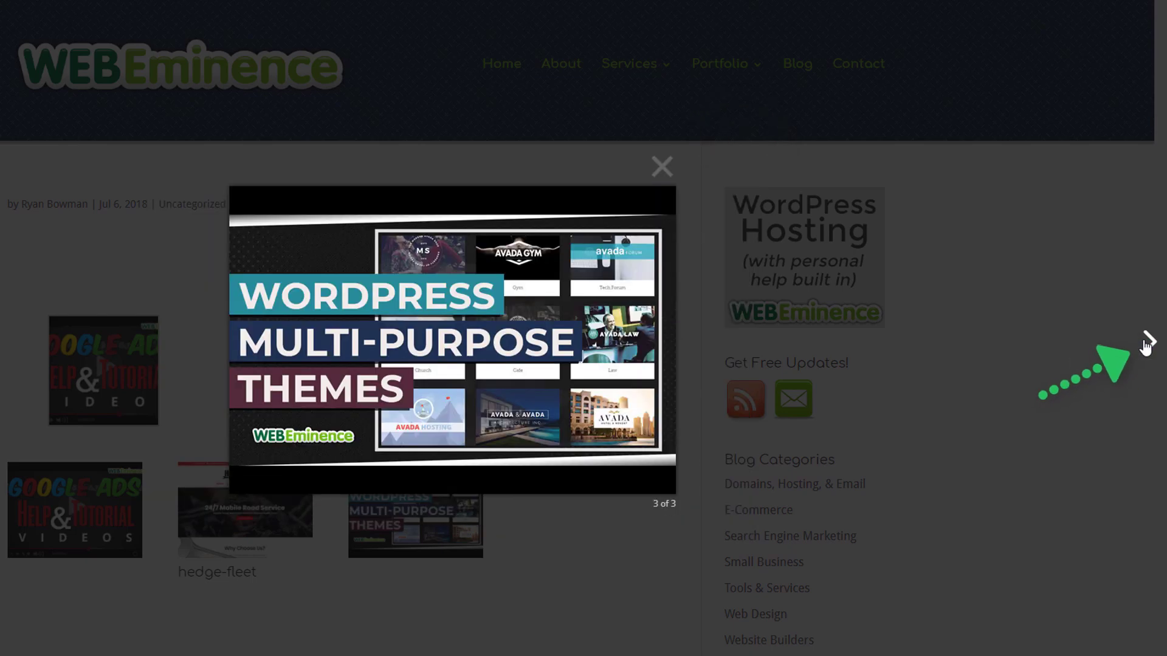
left_click(1145, 345)
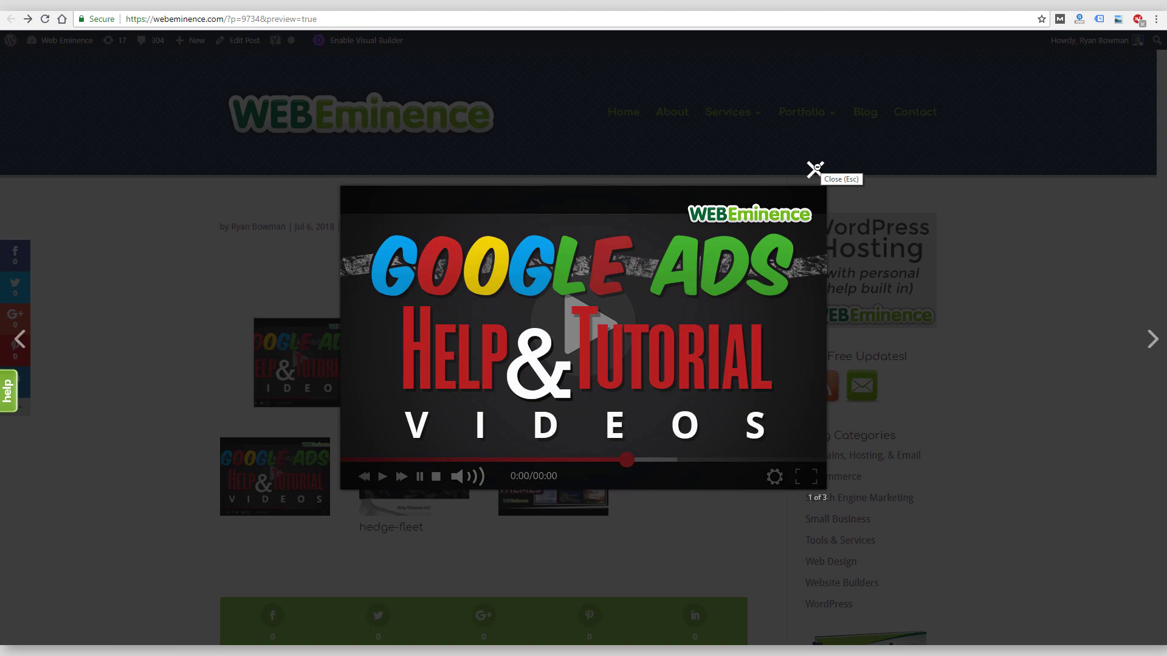
left_click(815, 168)
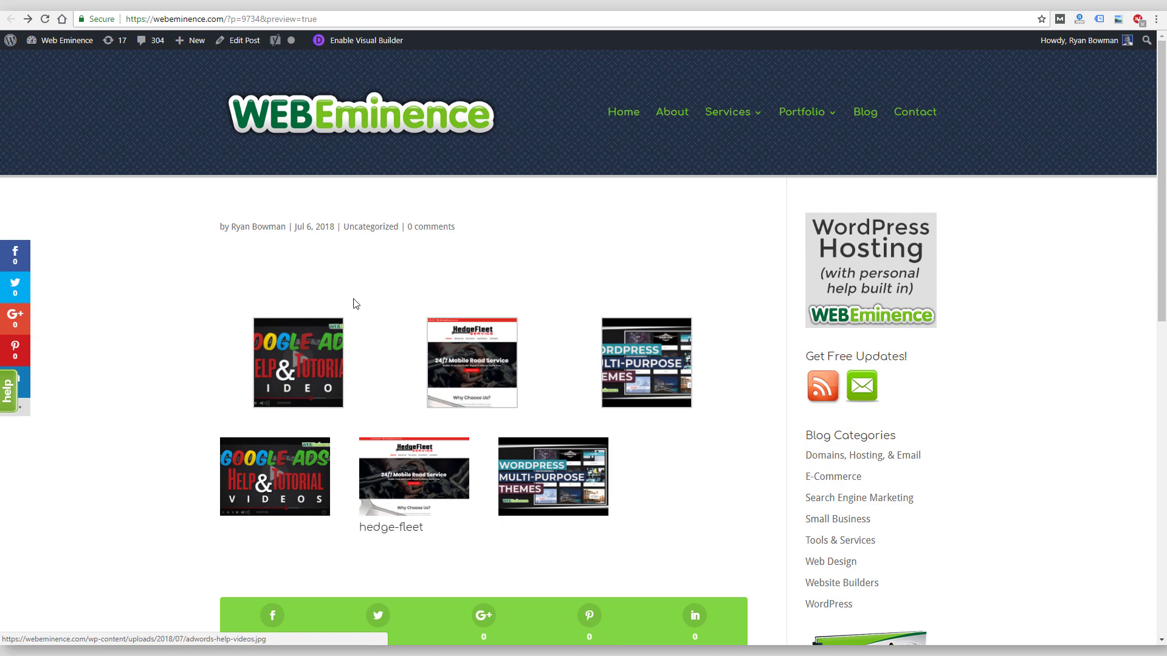
View the first thumbnail full-size, close the preview, and return to the Add New Post draft.
left_click(310, 367)
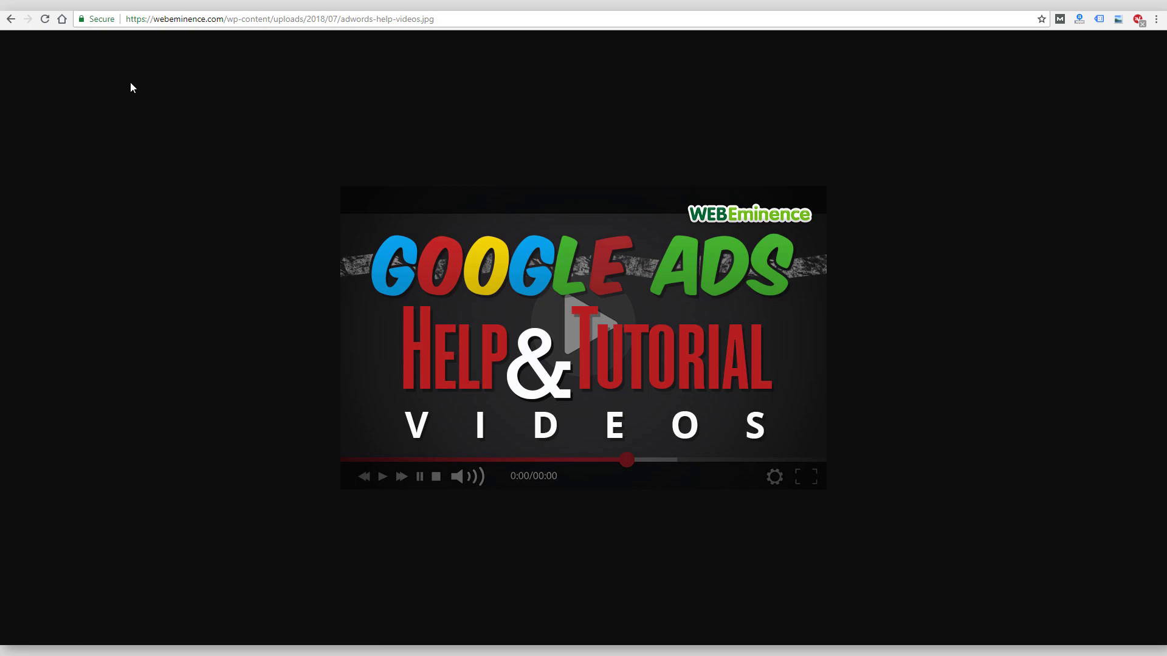
left_click(10, 24)
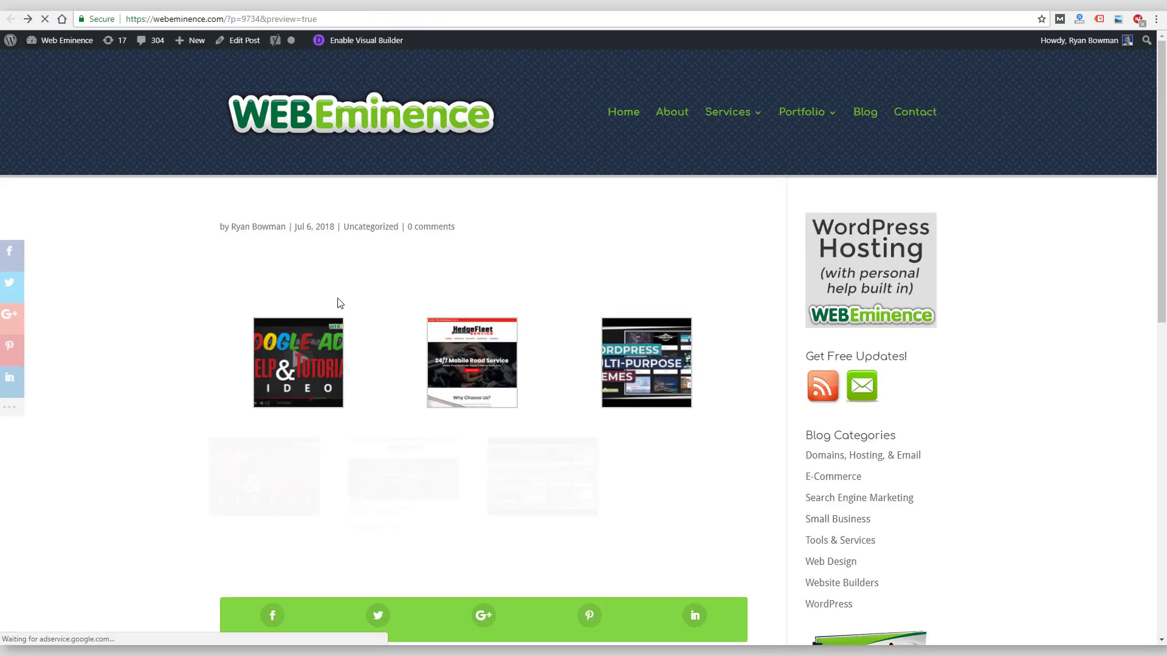
left_click(72, 11)
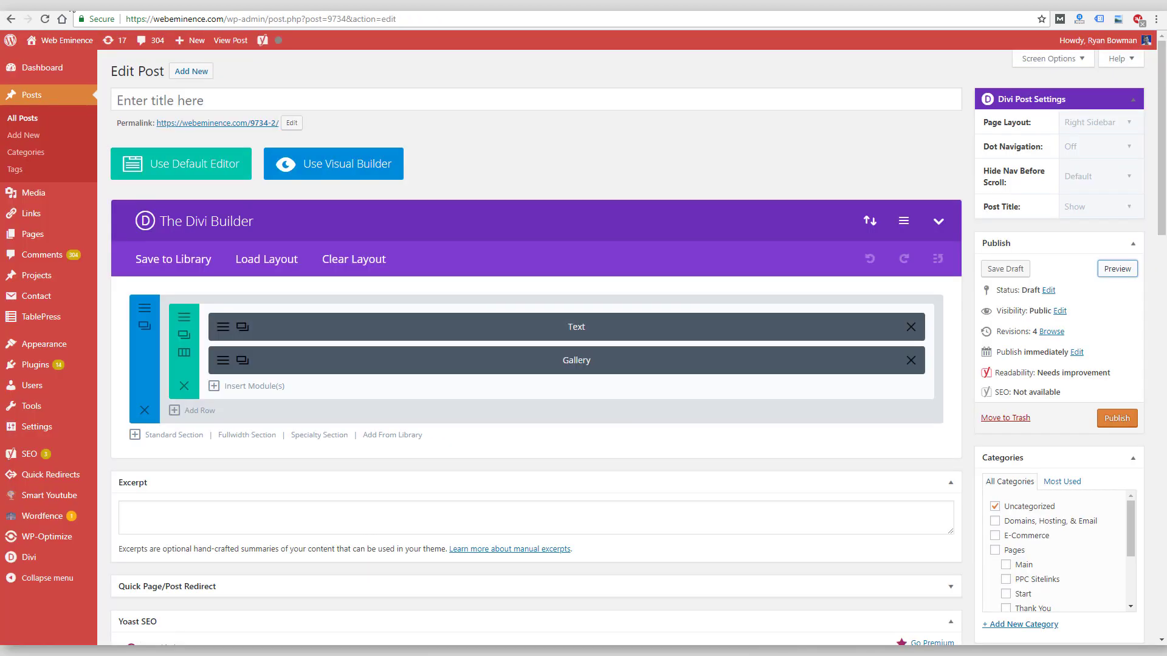
left_click(213, 6)
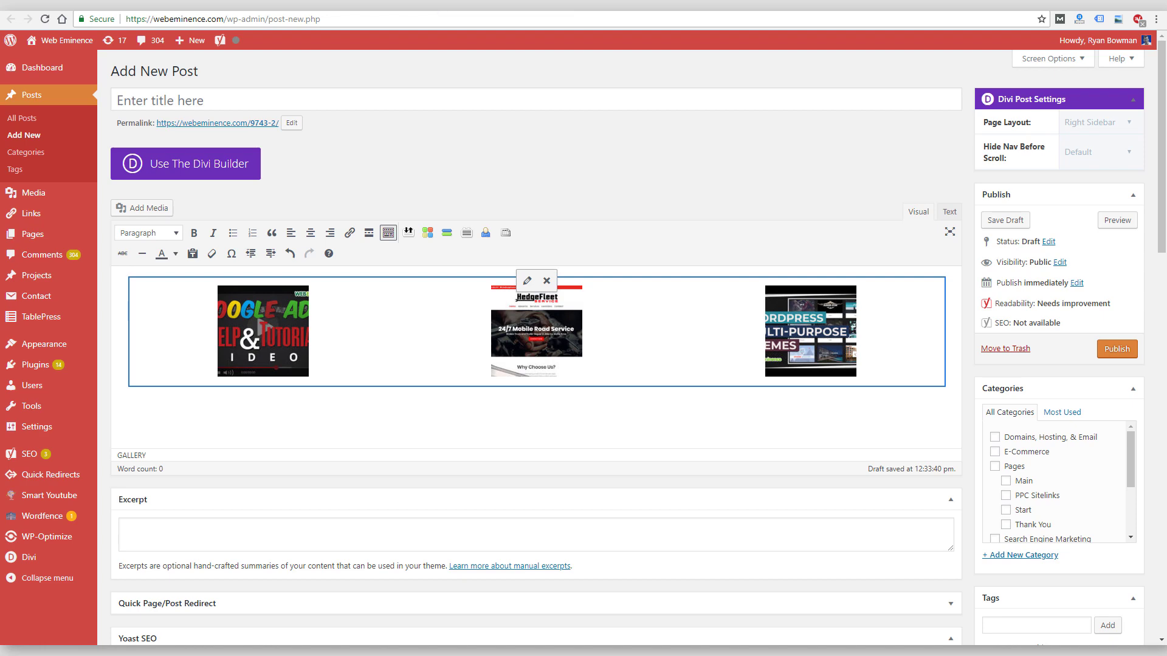
Switch to WordPress.org's 'gallery' plugin search results and scroll down past NextGEN Gallery.
key("ctrl+Tab")
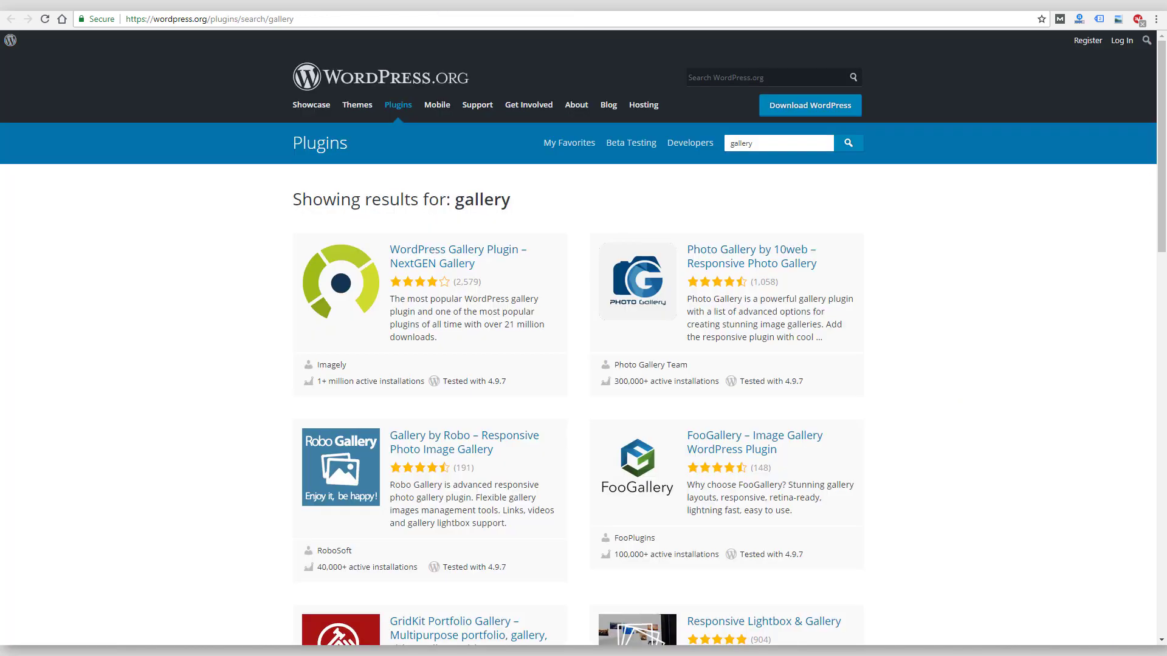
left_click_drag(1164, 103, 1164, 146)
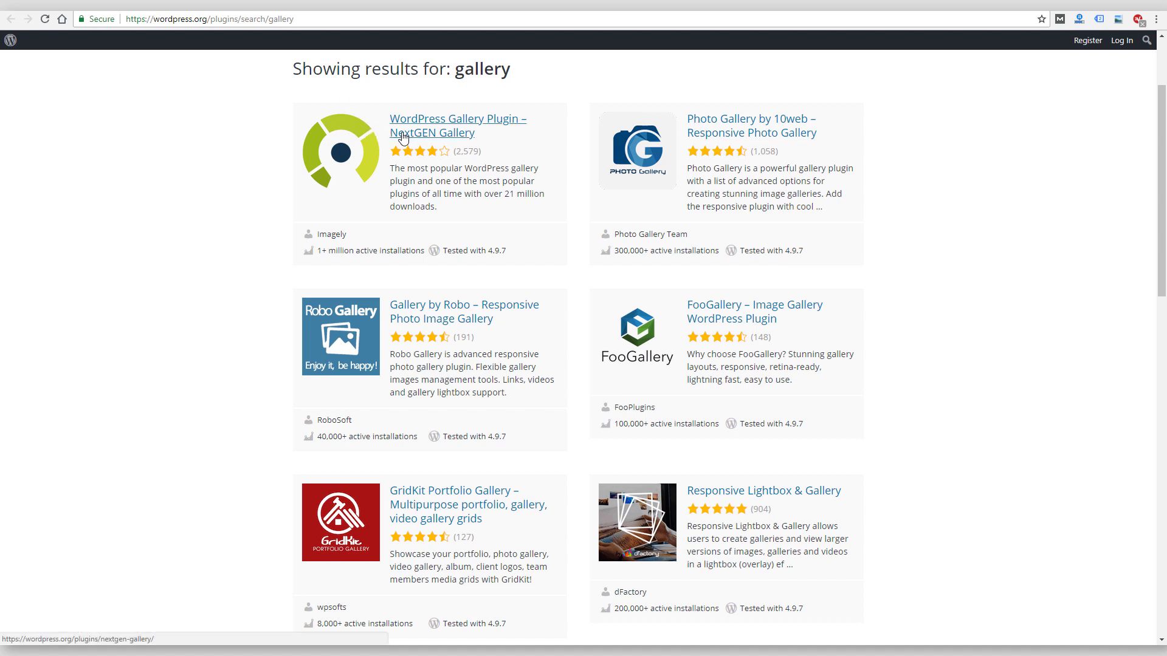
left_click_drag(1162, 126, 1163, 290)
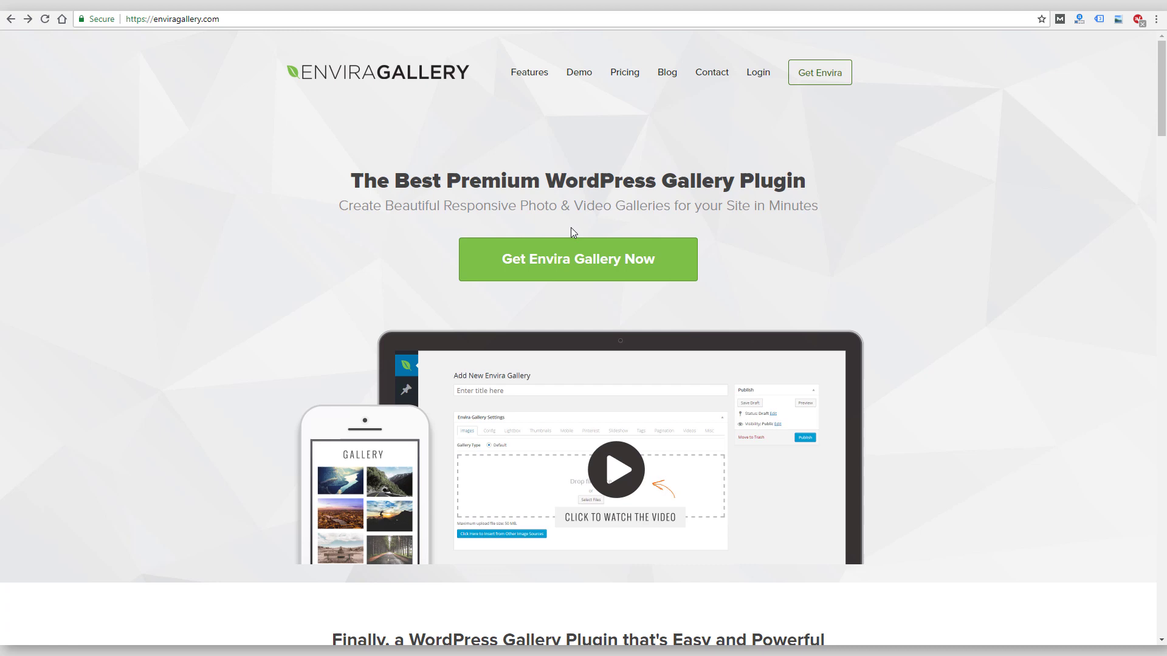
Scroll through the Envira Gallery homepage's features list and back to the top.
scroll(331, 189, "down", 2)
scroll(330, 188, "up", 2)
scroll(628, 271, "down", 10)
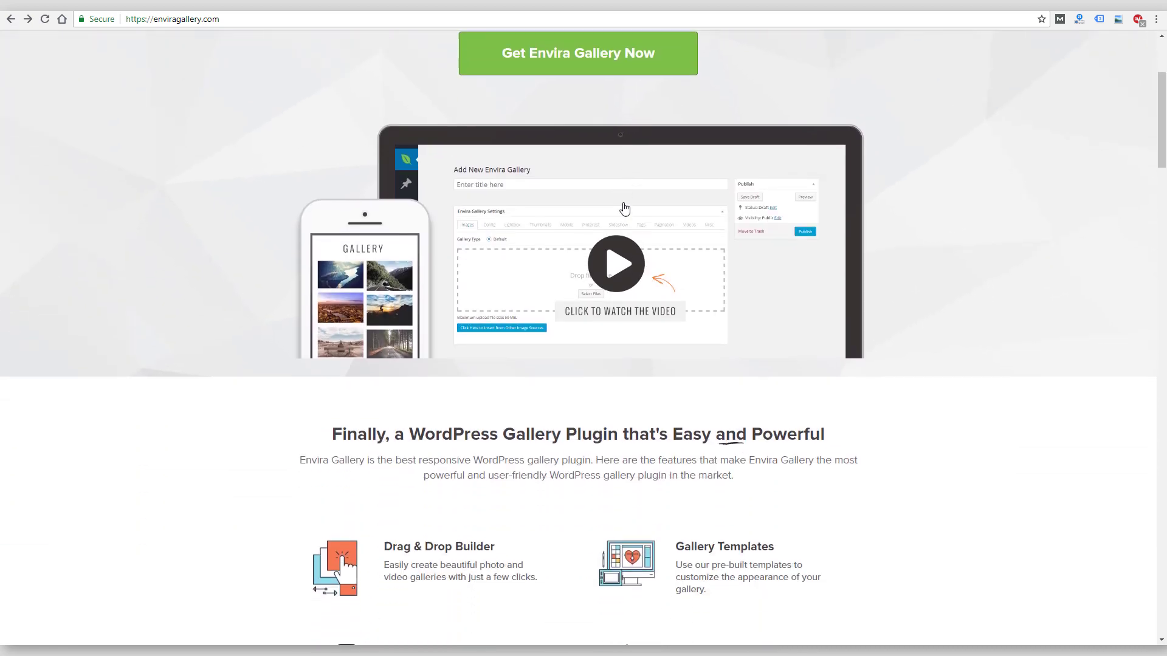
scroll(621, 213, "down", 2)
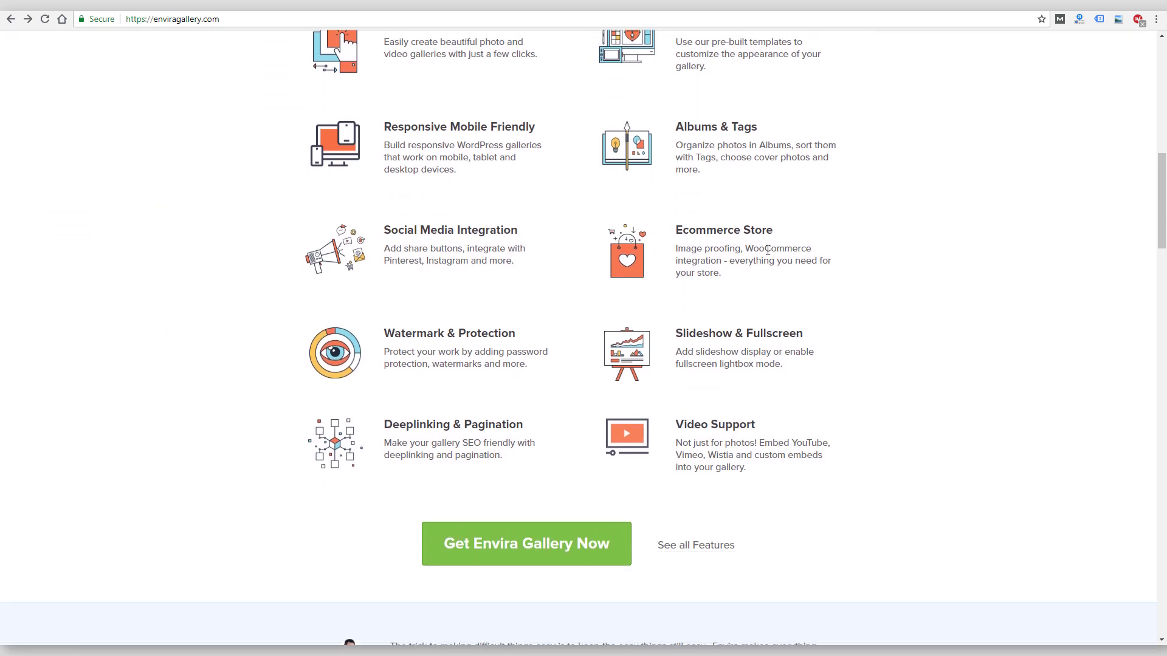
scroll(767, 250, "up", 6)
scroll(745, 261, "up", 6)
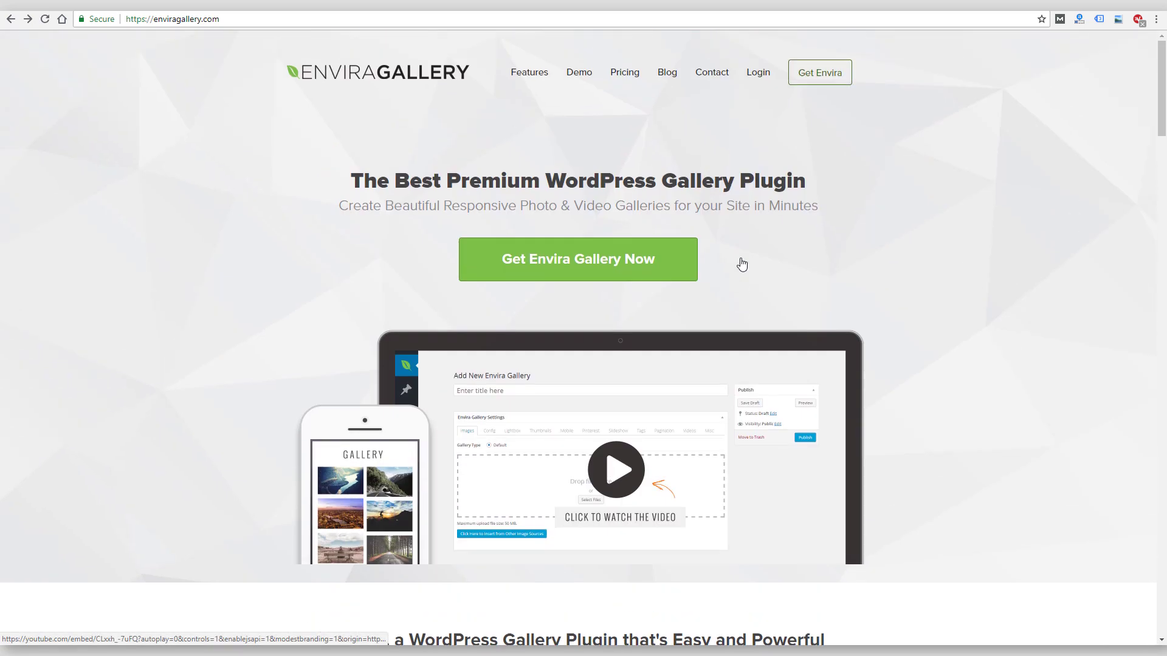
View the Envira pricing page listing Agency $299, Pro $99, Plus $69 and Basic $29 plans.
left_click(635, 80)
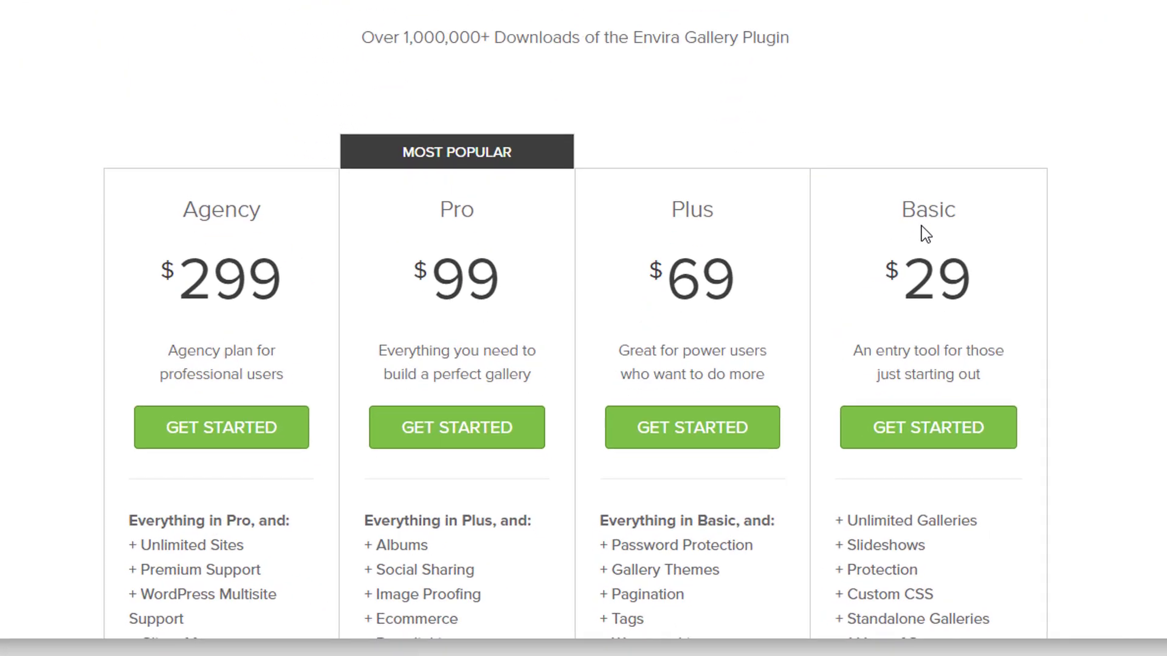
scroll(1040, 245, "down", 3)
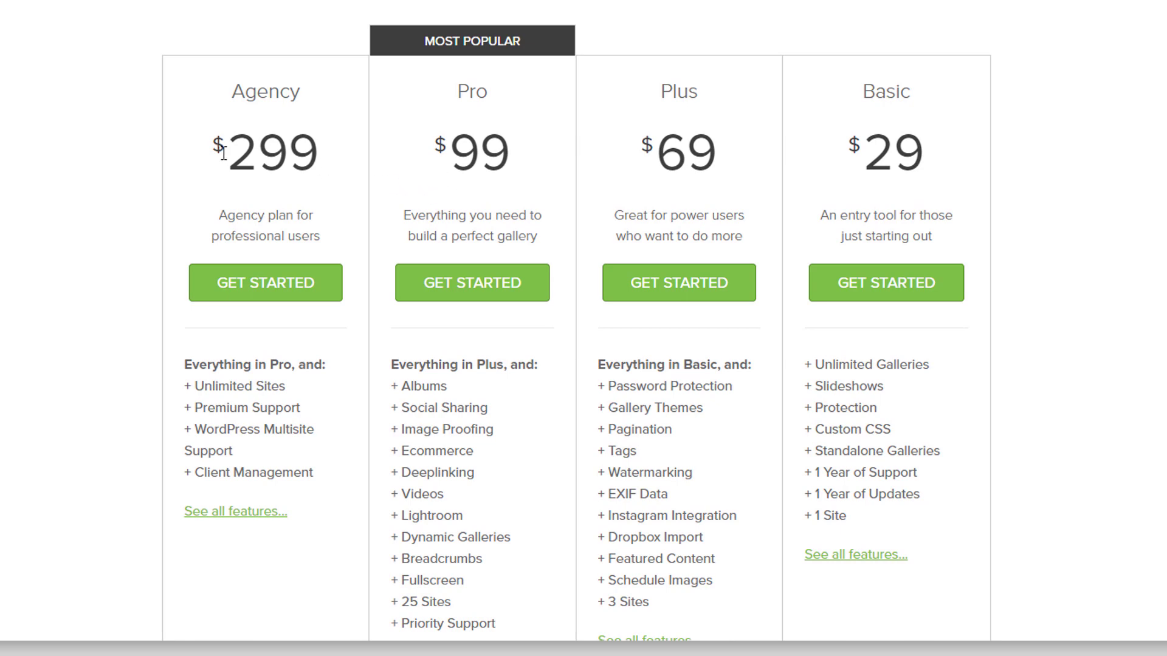
scroll(529, 247, "down", 2)
scroll(535, 247, "up", 4)
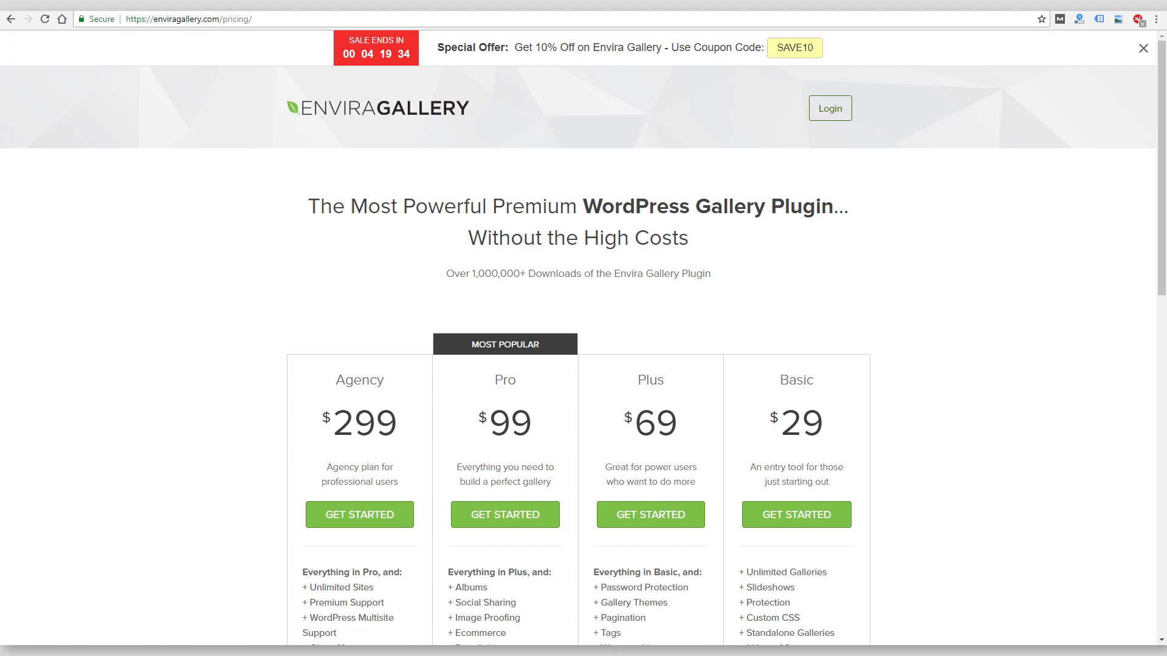
Bring up the YouTube video 'How to Create an Image Gallery in WordPress'.
key("alt+Tab")
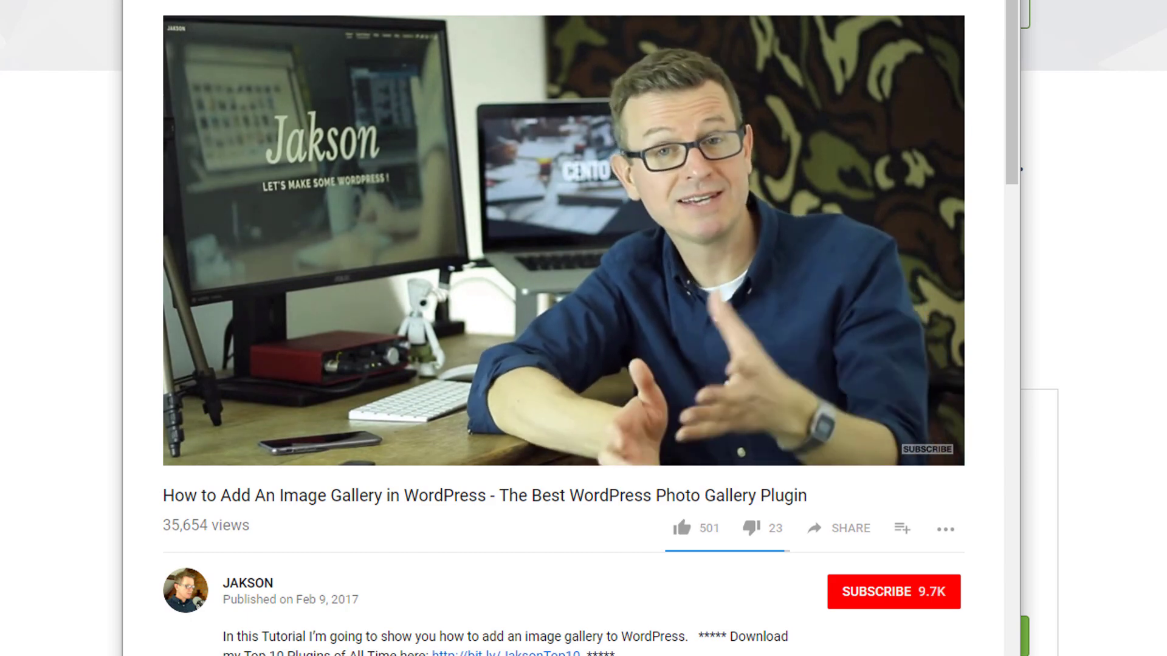
mouse_move(665, 394)
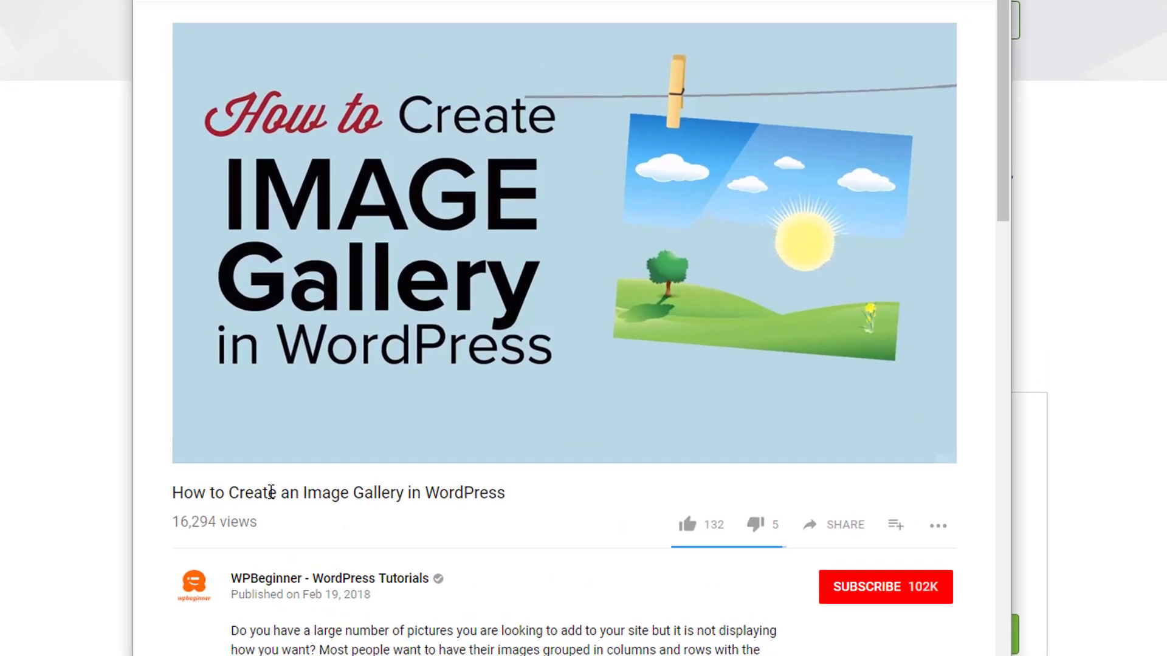
Jump the gallery tutorial ahead to 0:35, 4:23 and 5:51.
mouse_move(358, 393)
left_click(241, 429)
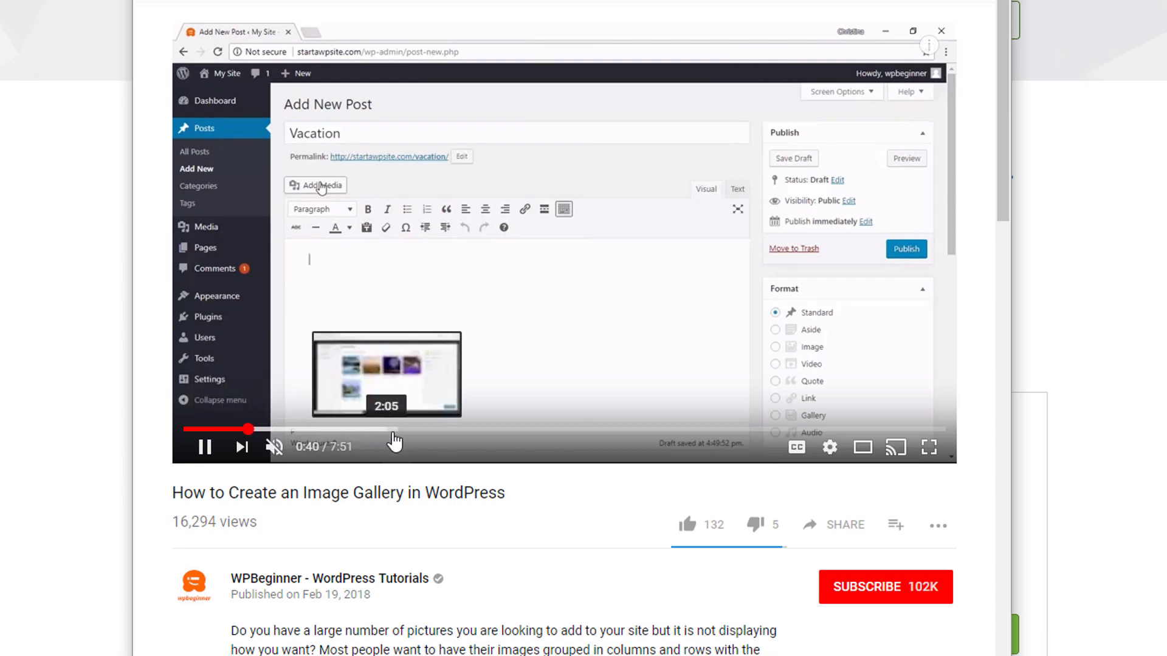
left_click(608, 434)
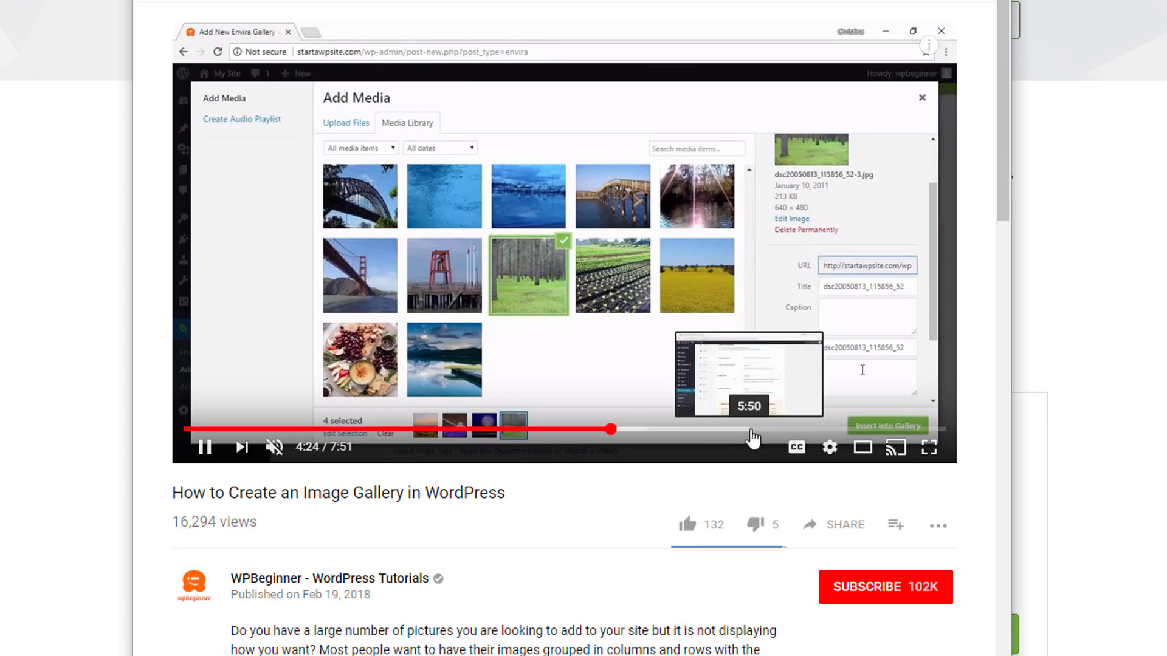
left_click(752, 432)
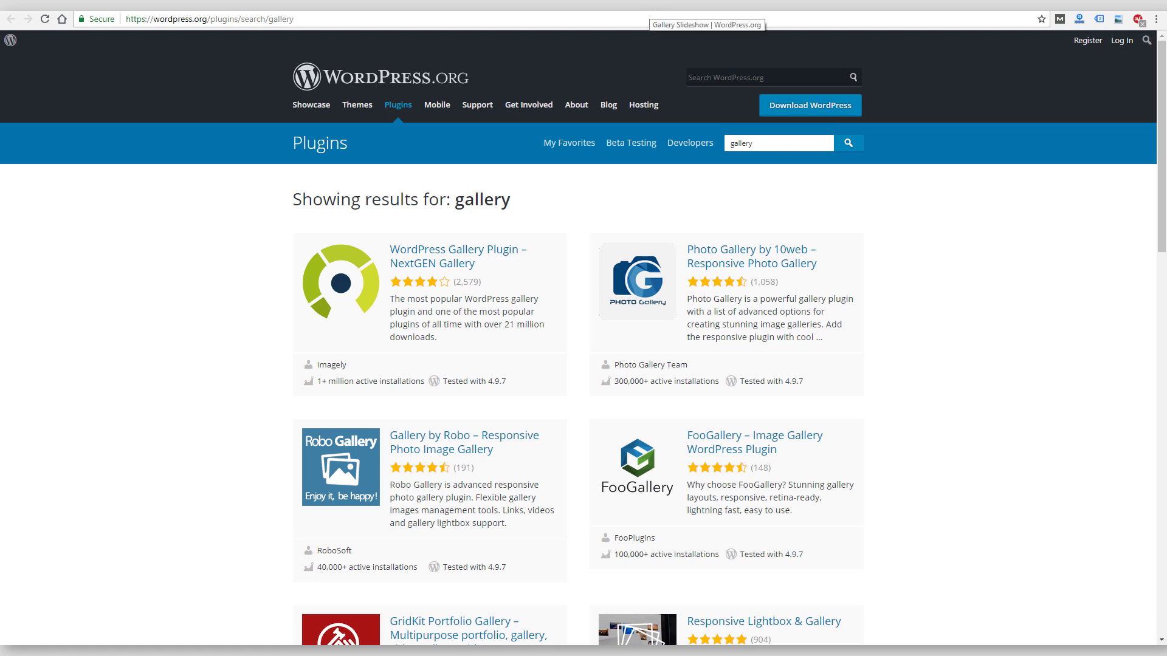
Show the Gallery Slideshow plugin page and its 'gss' shortcode description.
left_click(668, 6)
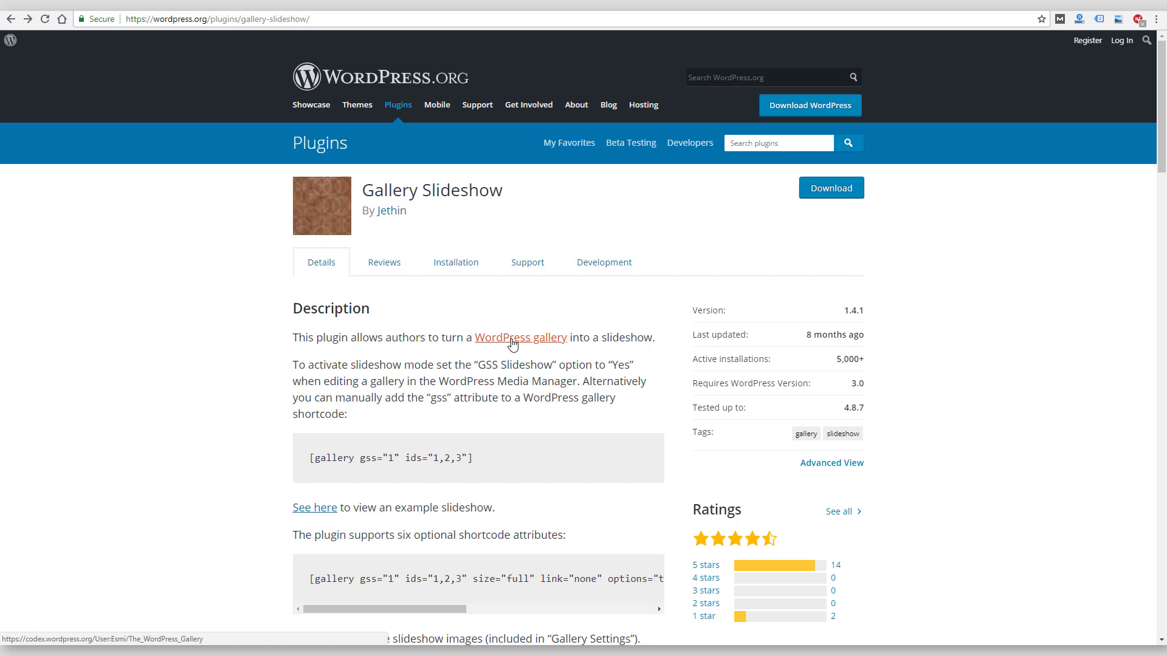
scroll(512, 344, "down", 4)
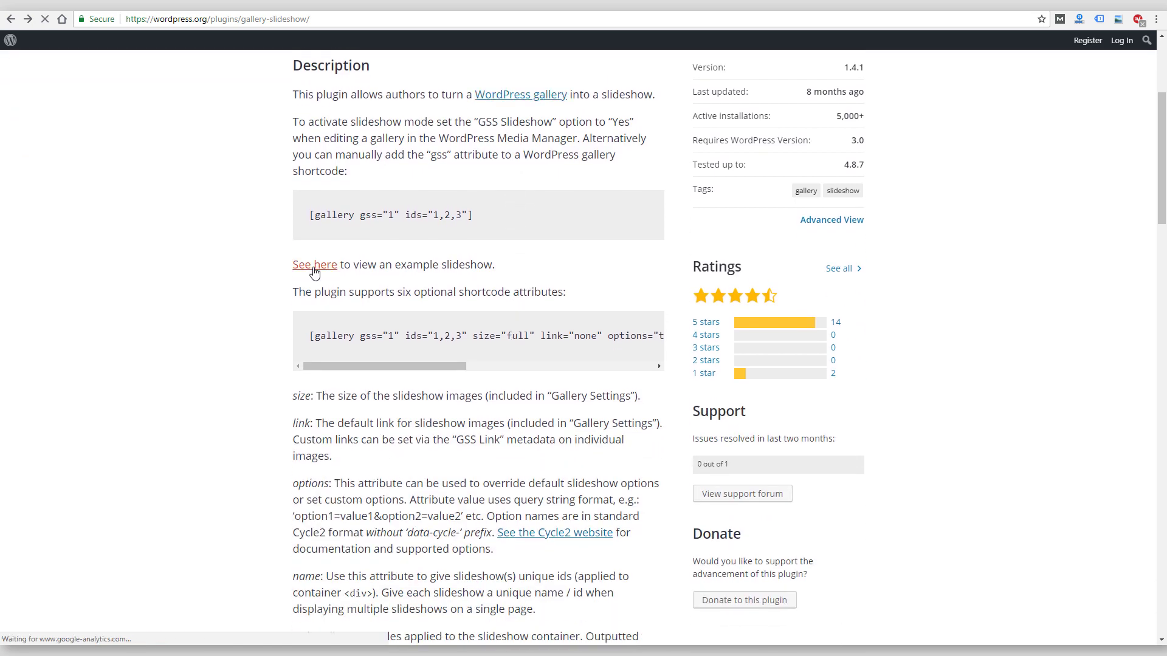
Open the House of WordPress example slideshow and advance it three images.
left_click(311, 265)
scroll(548, 291, "down", 3)
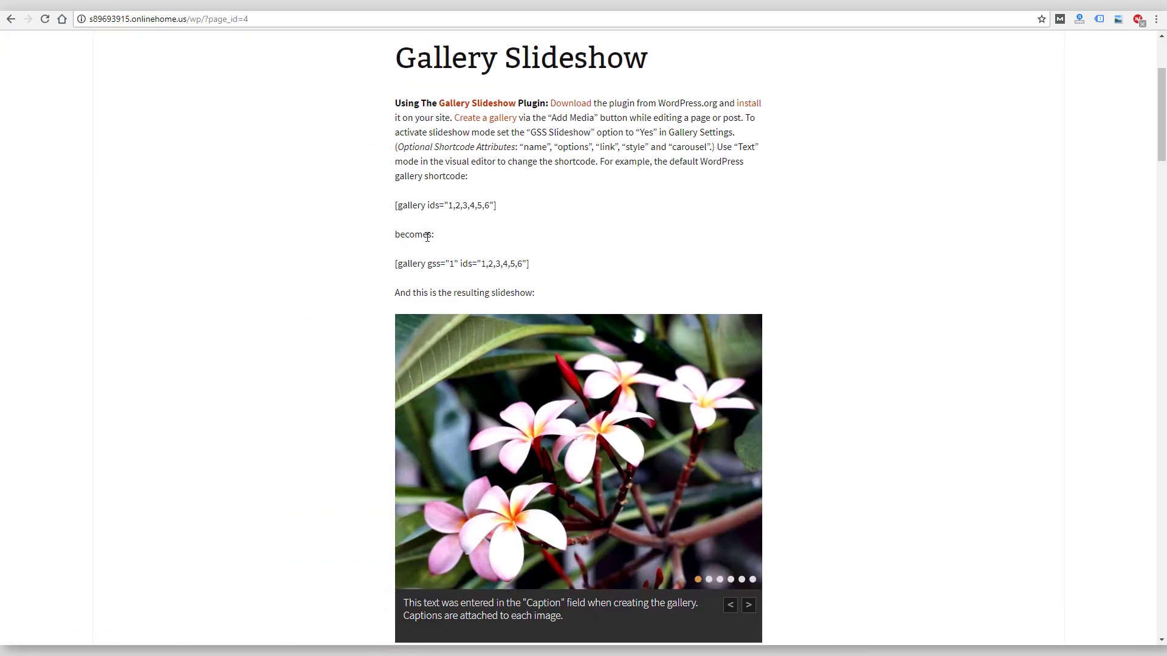
scroll(476, 185, "down", 1)
scroll(489, 382, "down", 1)
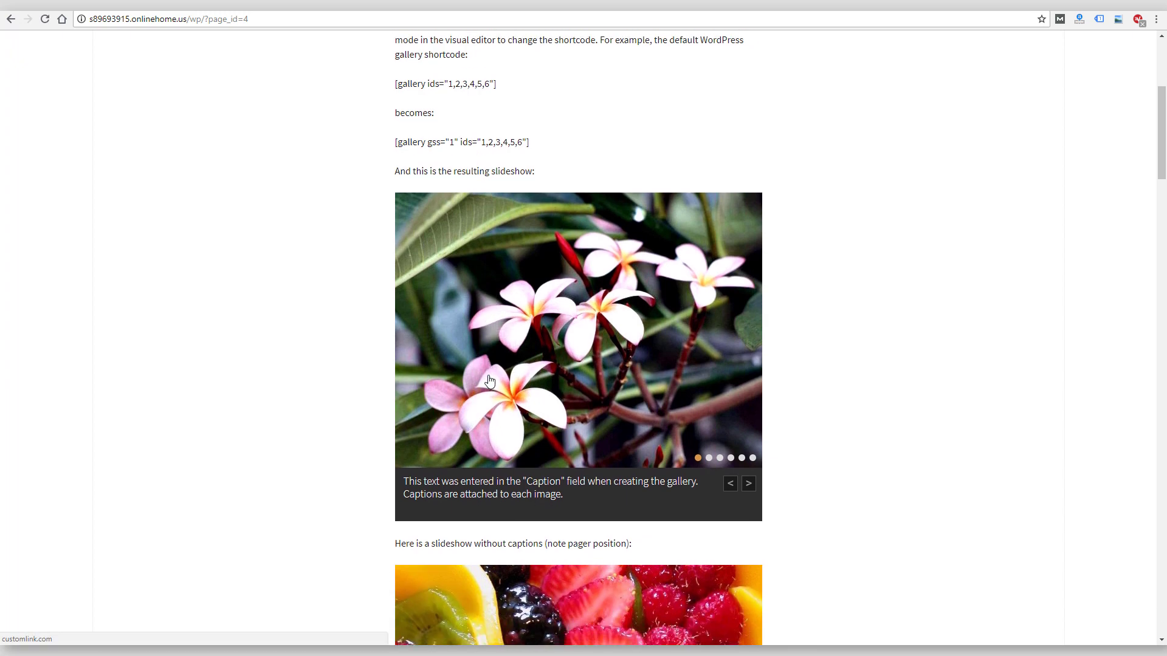
left_click(749, 484)
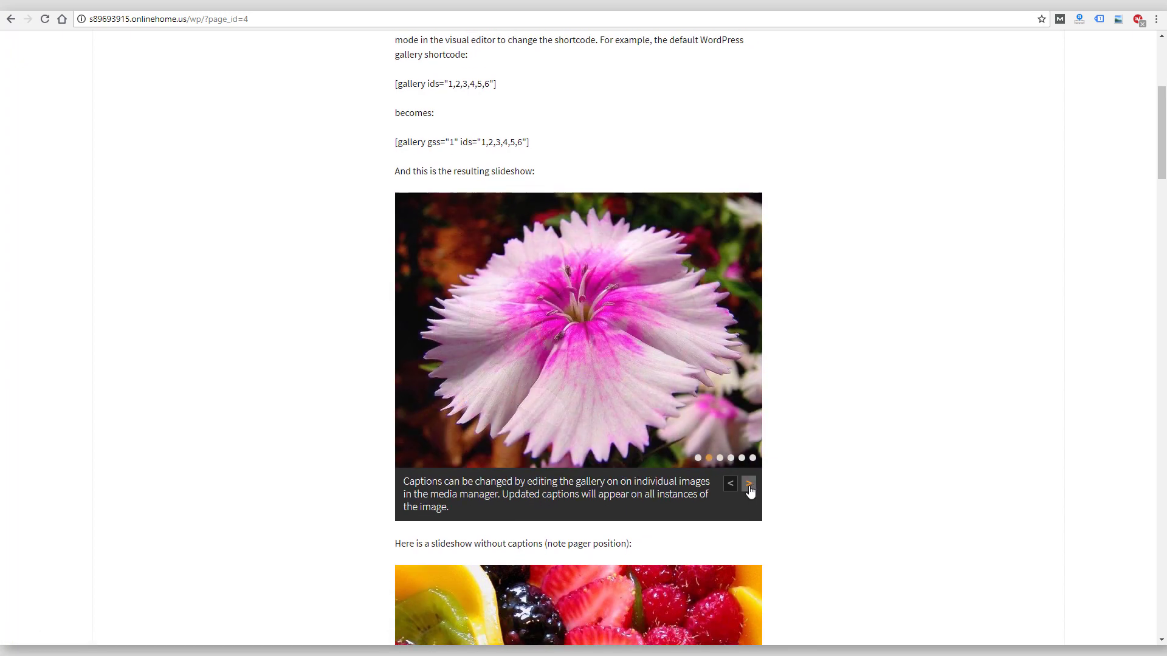
left_click(749, 483)
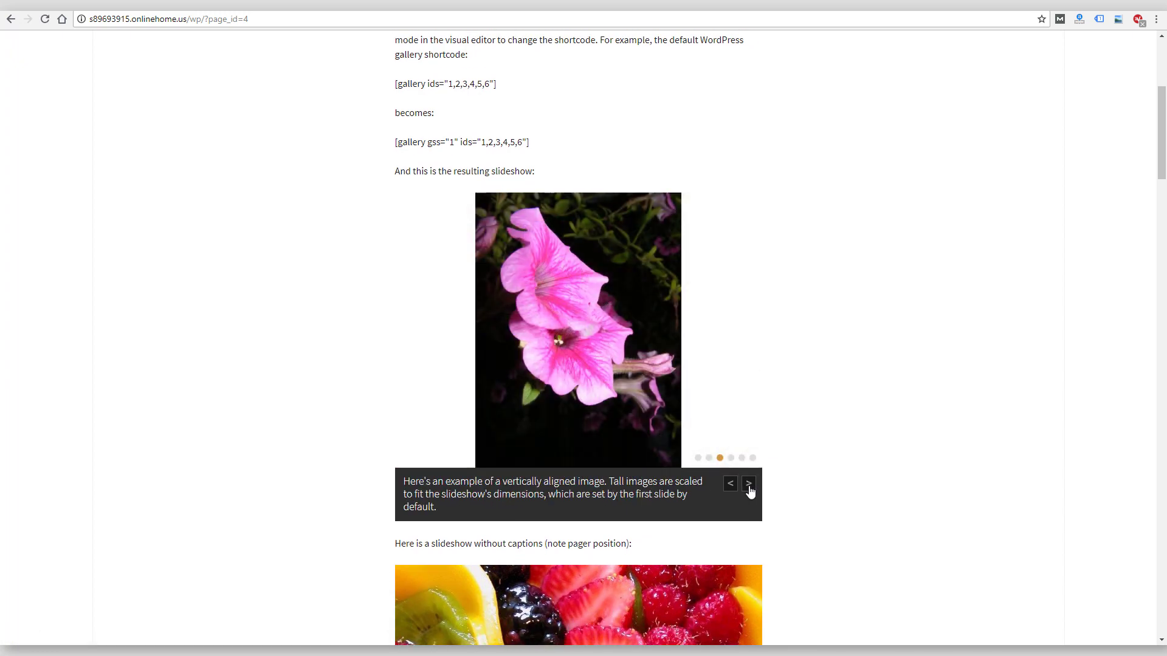
left_click(748, 484)
Advance through the fifth and pink daisies slides back to the first, then go back.
scroll(749, 491, "down", 5)
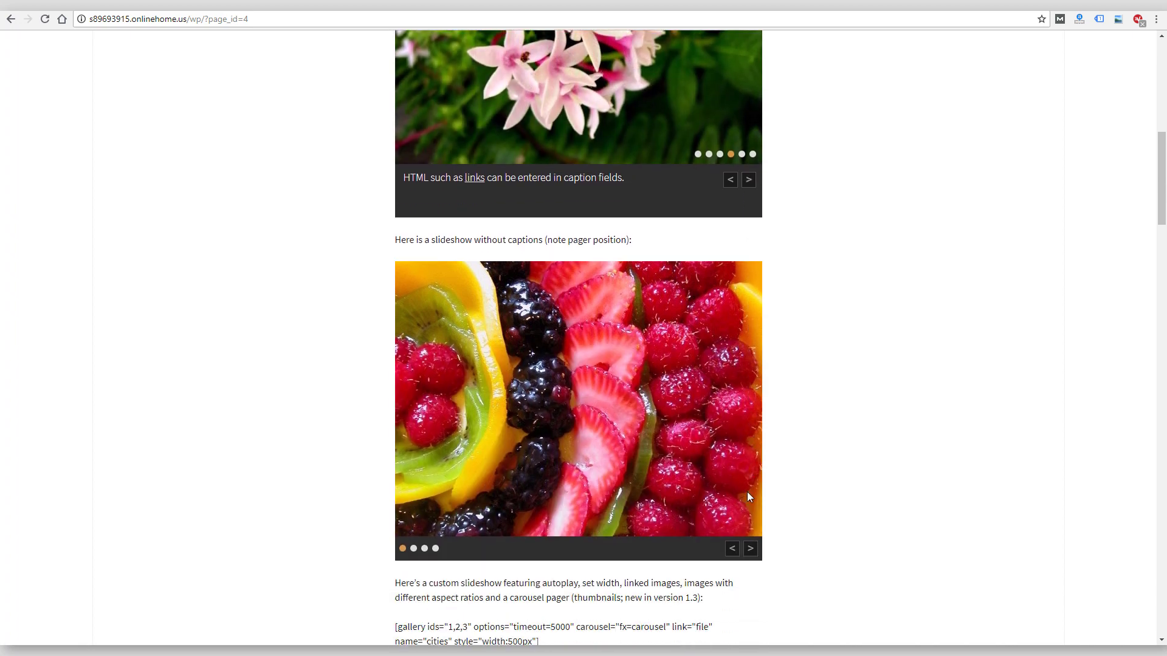
scroll(736, 444, "up", 2)
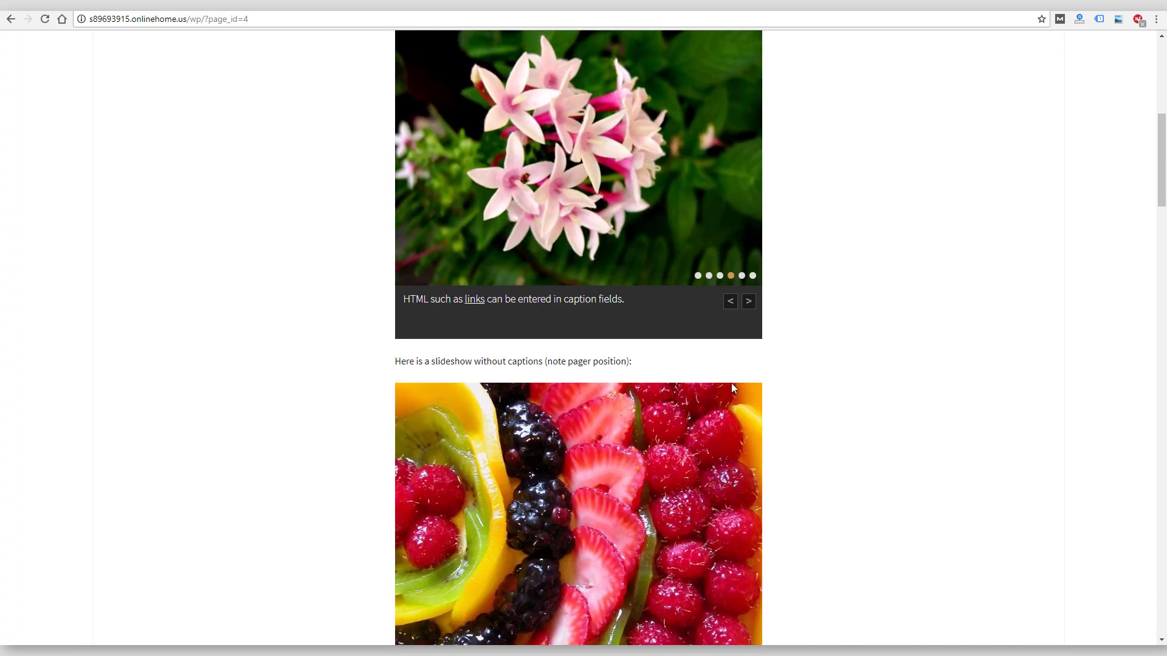
left_click(749, 301)
scroll(748, 307, "up", 2)
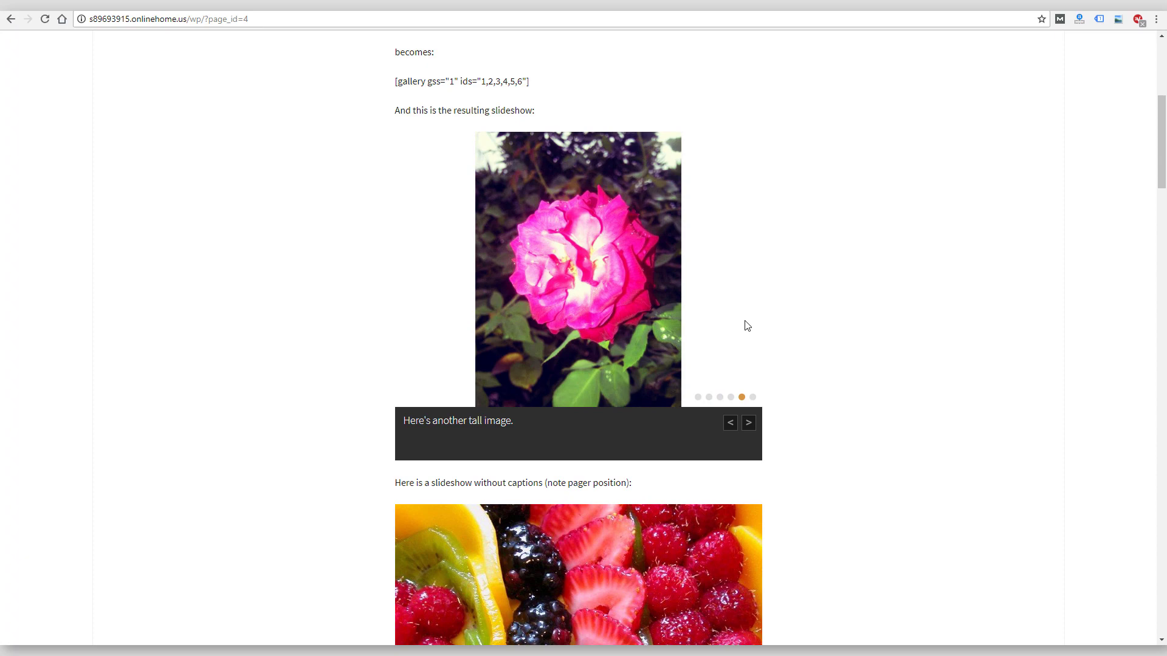
left_click(753, 426)
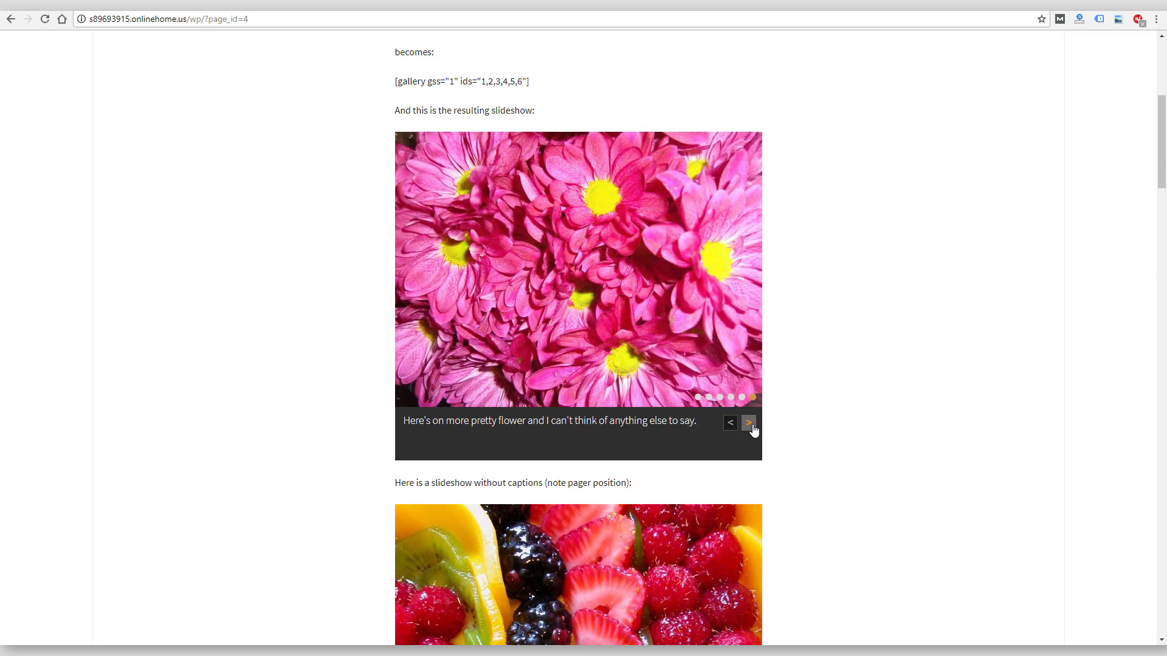
left_click(753, 426)
scroll(753, 429, "up", 6)
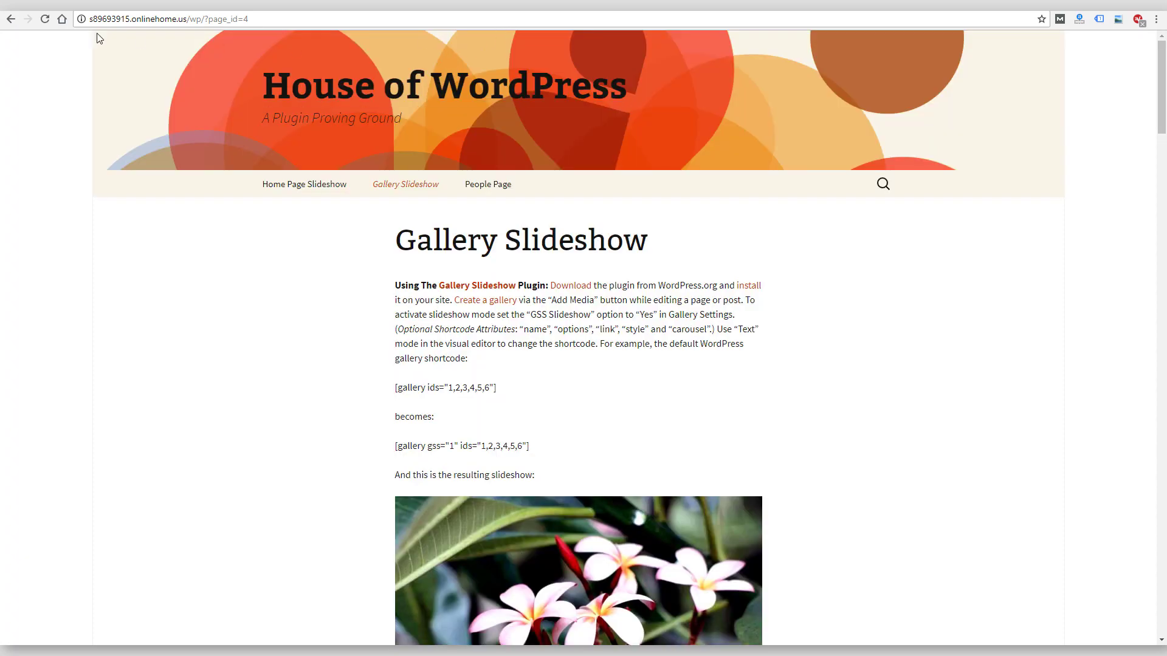
left_click(11, 19)
scroll(377, 201, "up", 4)
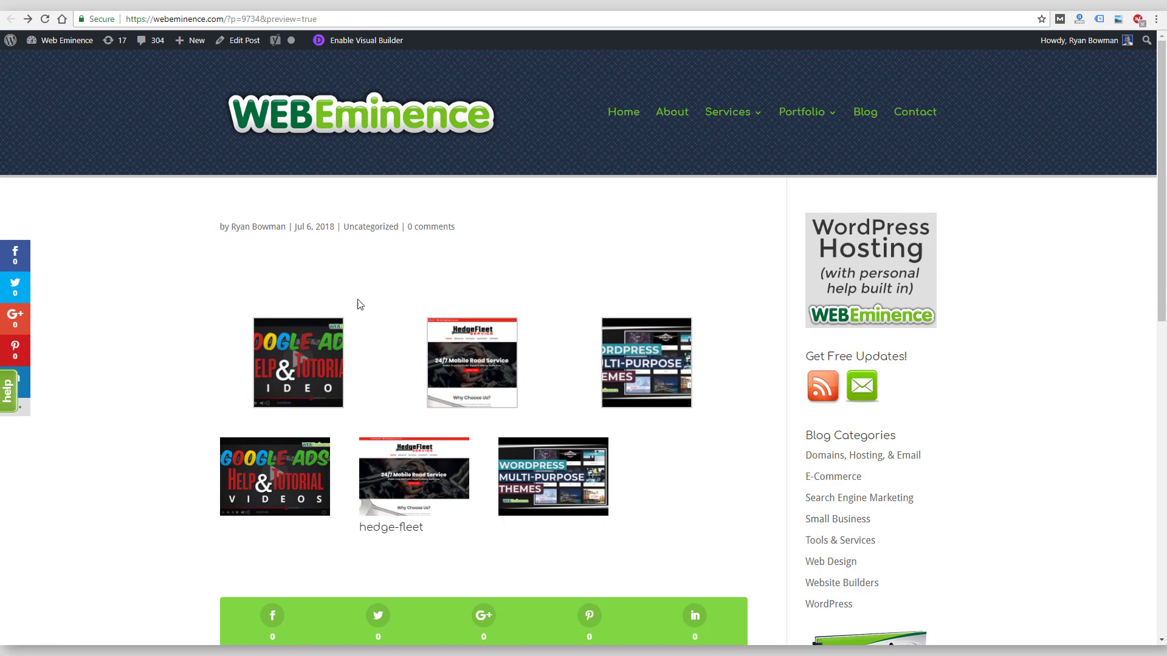
Return to the Edit Post screen showing the Divi Builder's Text and Gallery modules.
key("ctrl+w")
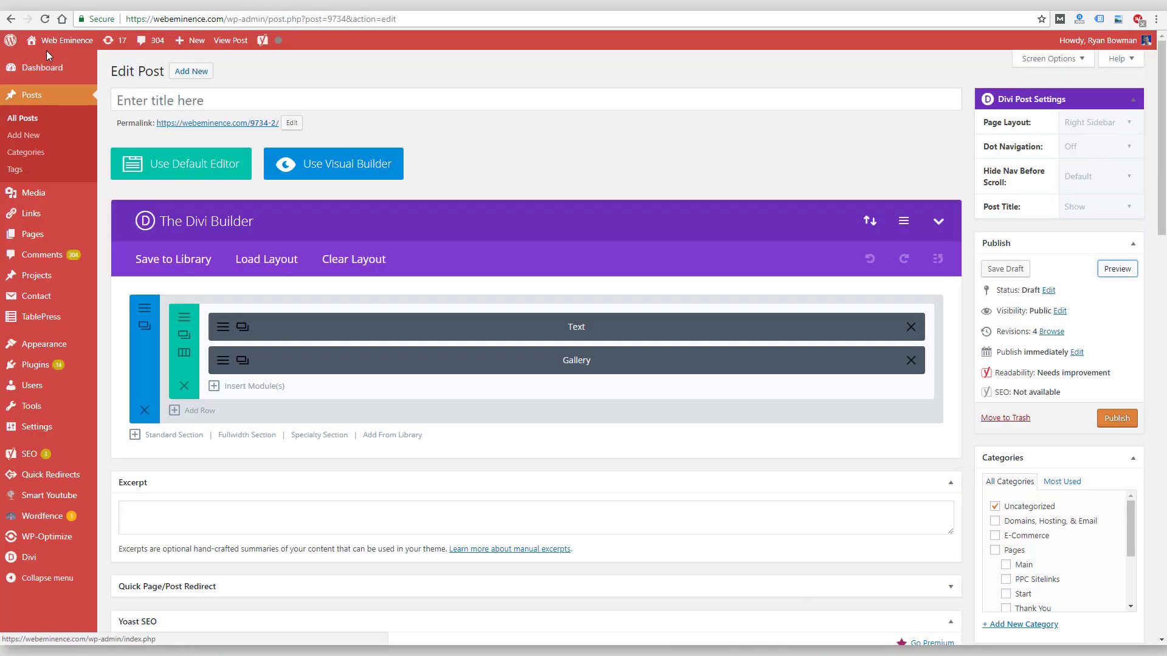
mouse_move(30, 344)
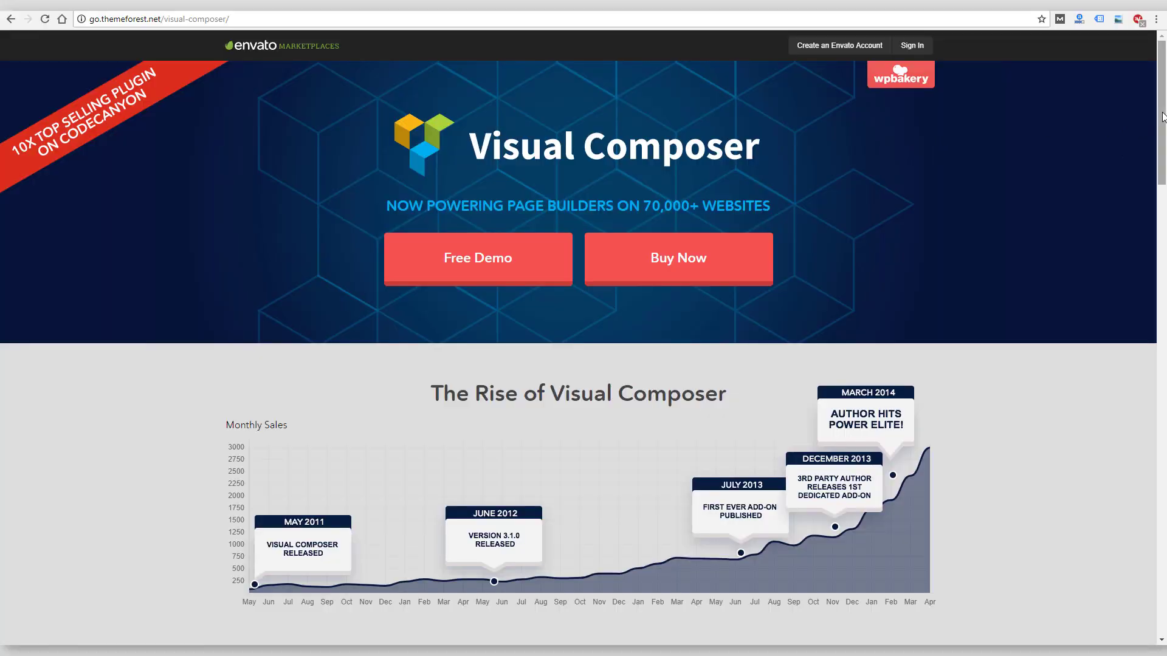
Scroll down Envato's Visual Composer page through its add-ons and features.
left_click_drag(1162, 117, 1162, 184)
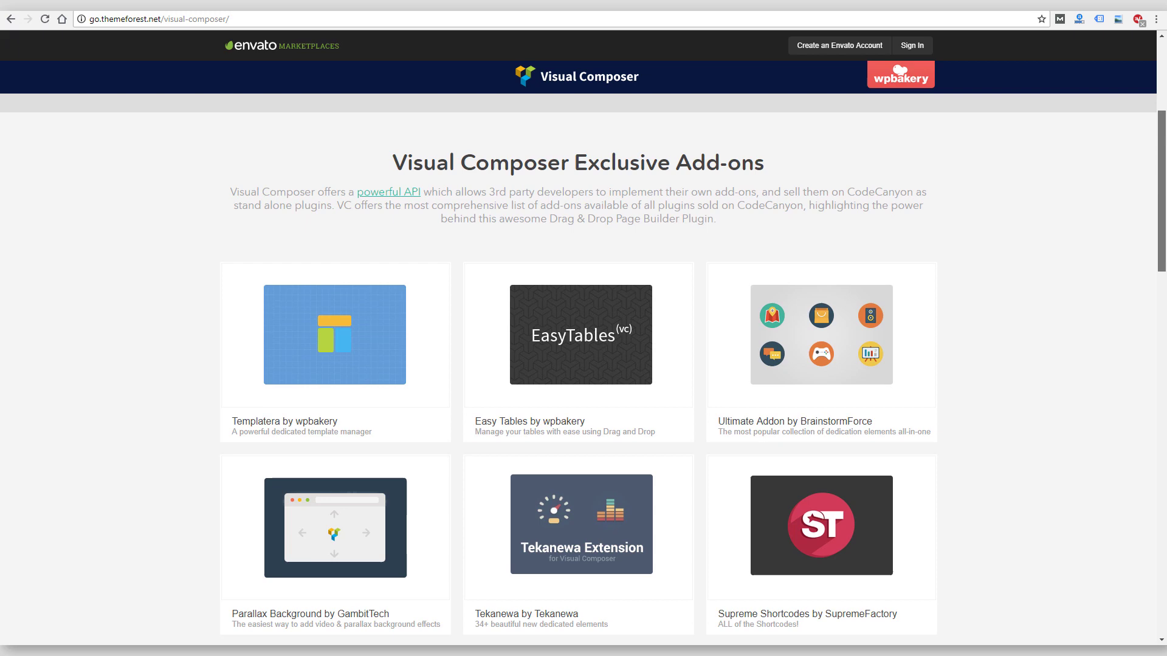
scroll(578, 368, "down", 7)
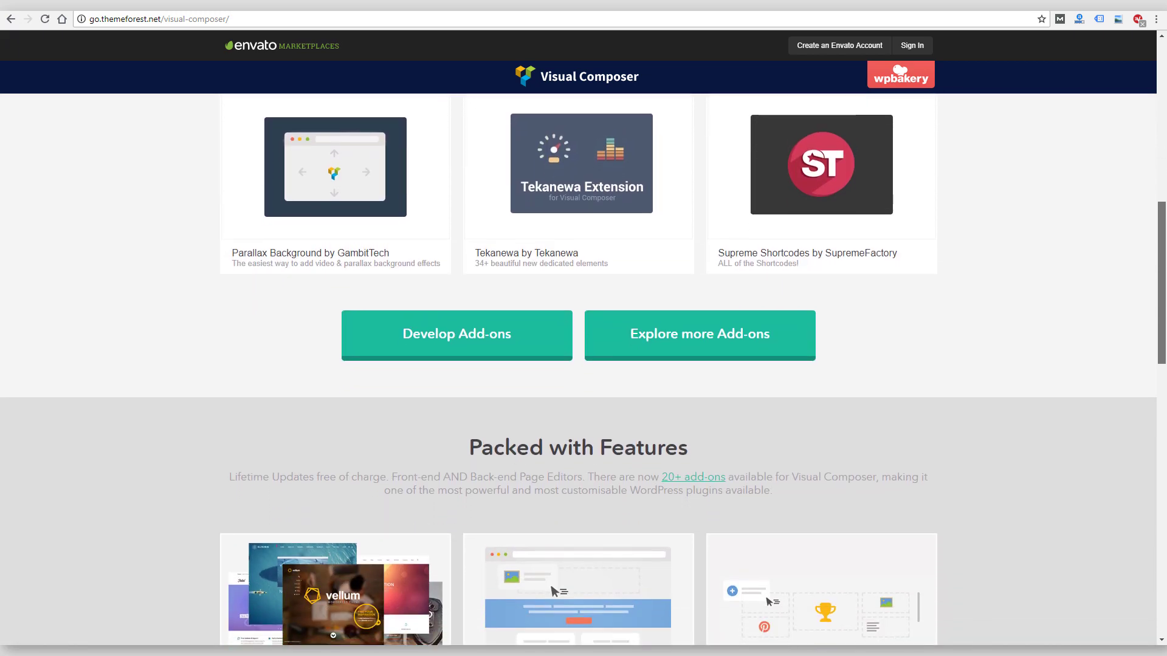
scroll(578, 369, "down", 5)
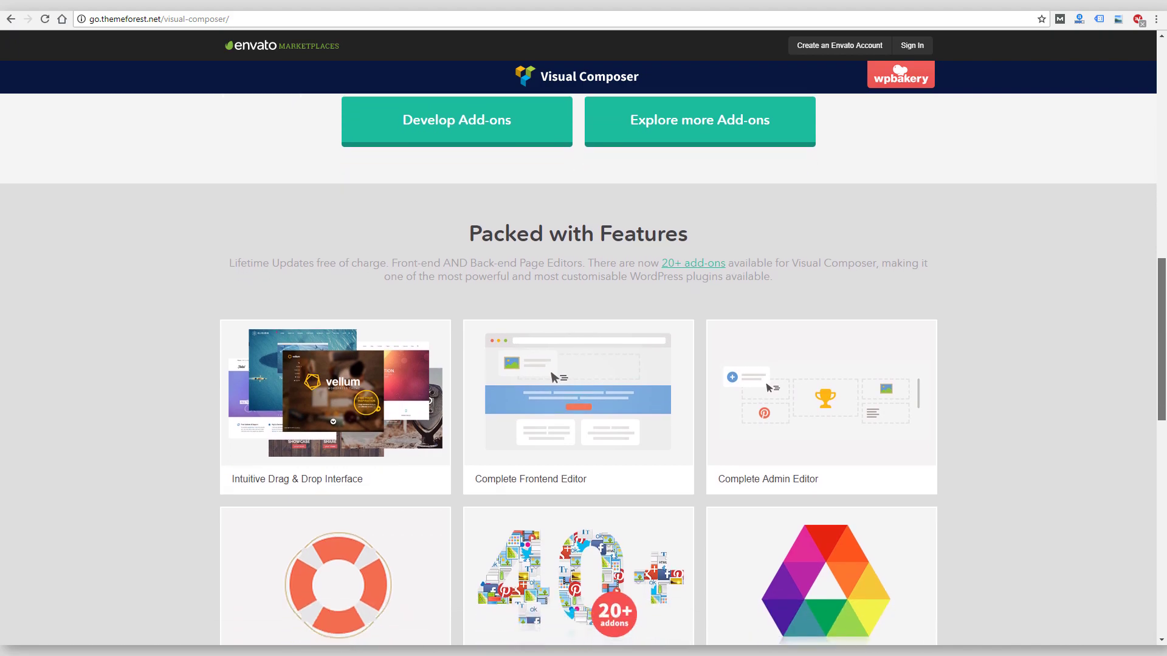
scroll(578, 369, "down", 3)
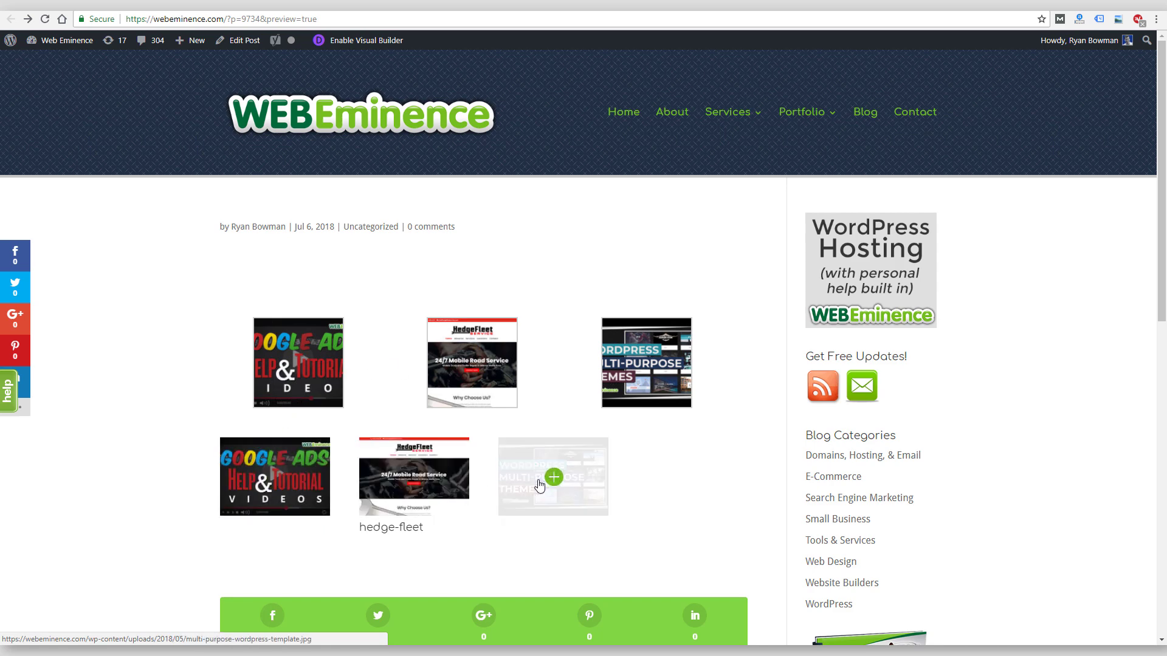
Open and close the Google Ads video lightbox, then close the preview for the Edit Post screen.
left_click(296, 483)
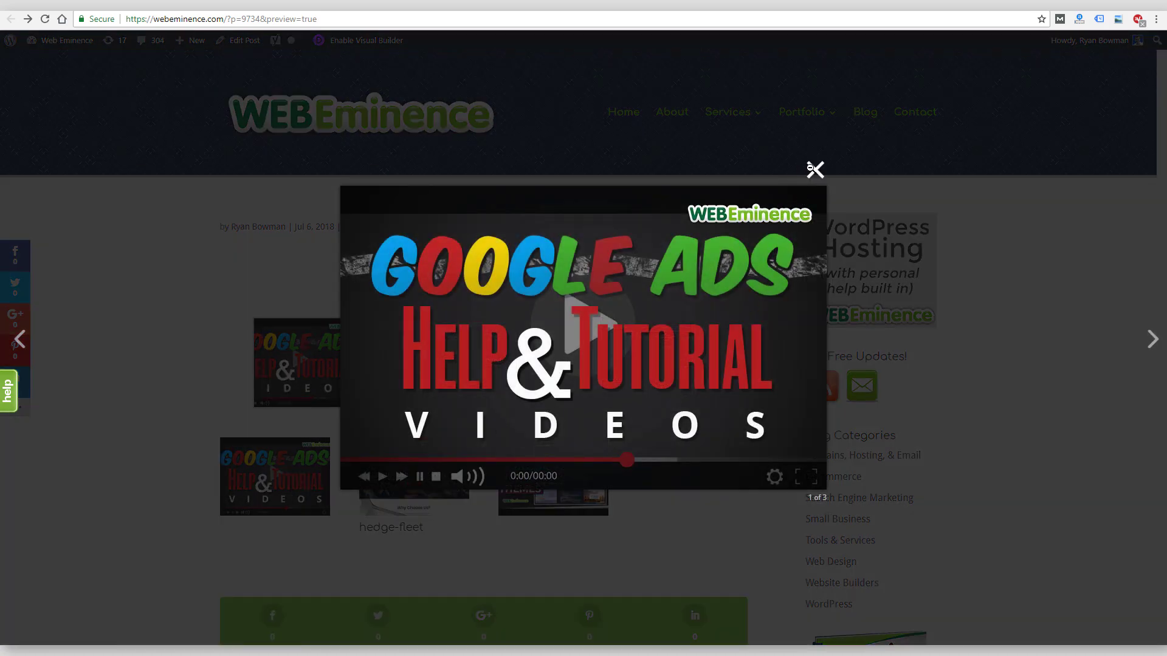
left_click(814, 170)
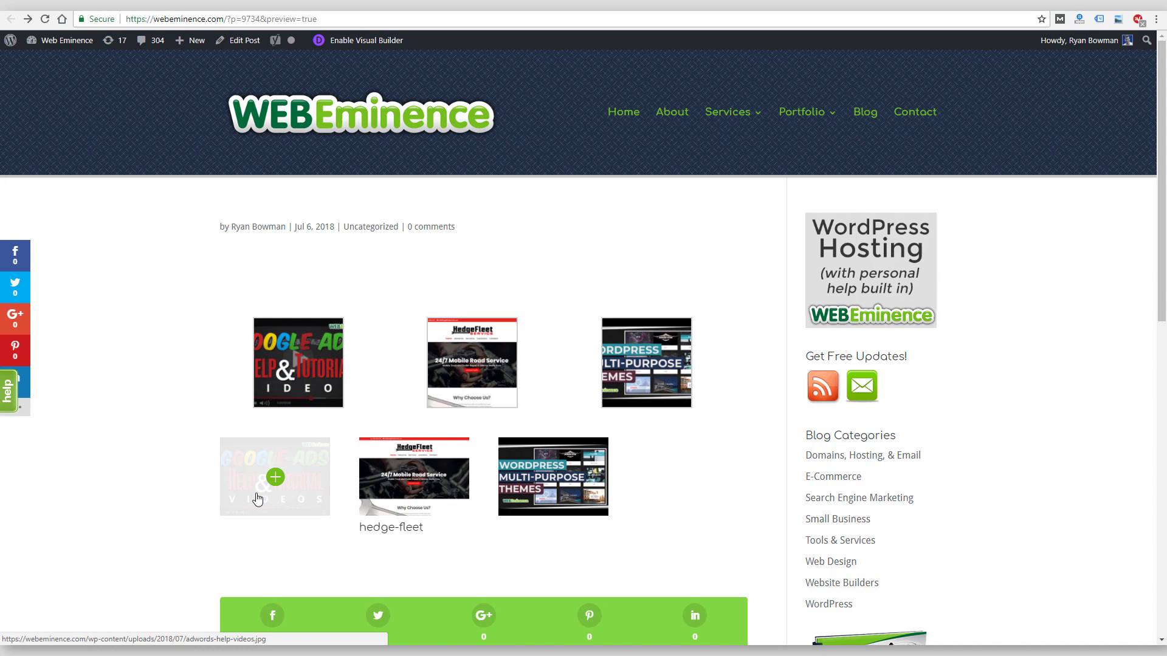
key("ctrl+w")
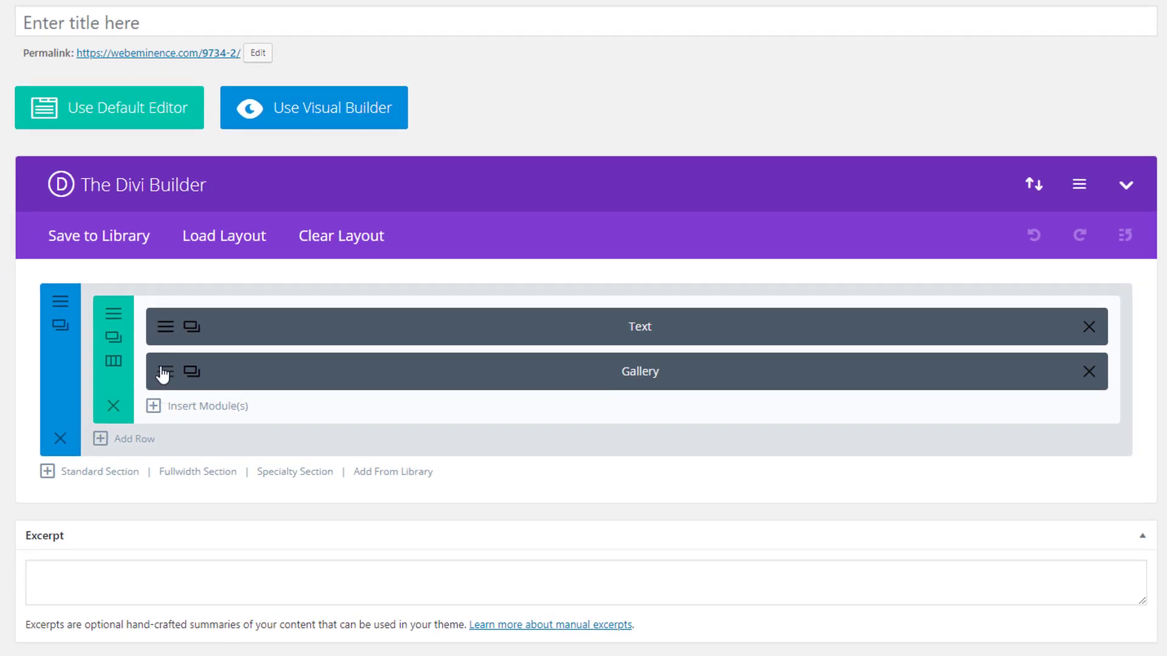
left_click(163, 372)
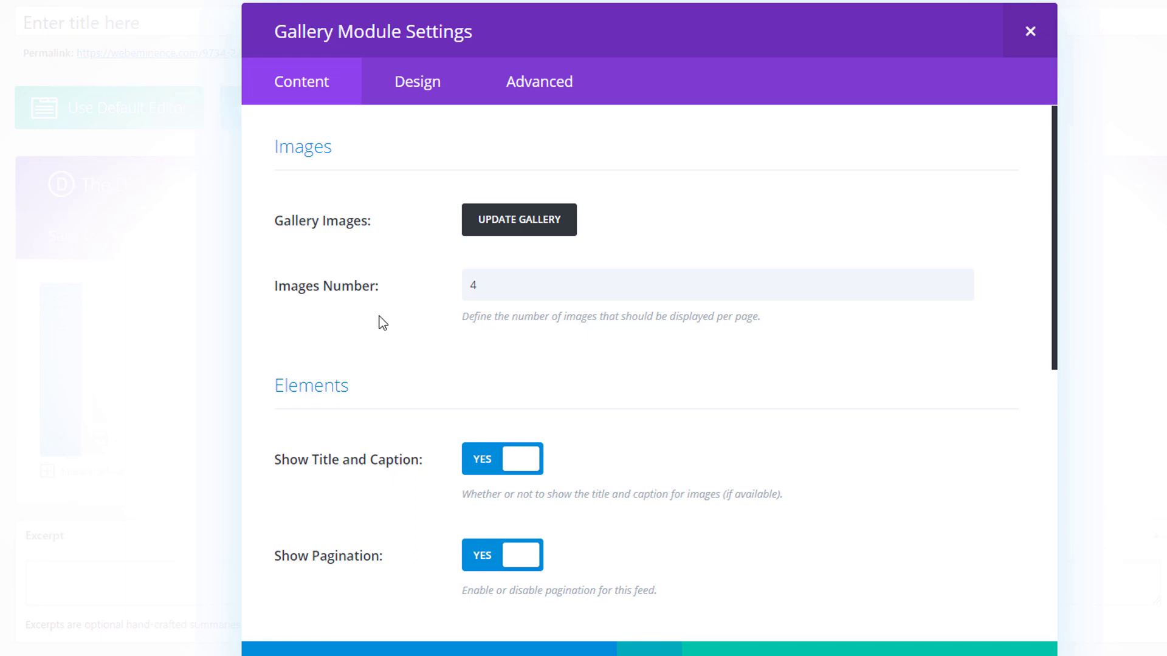
scroll(382, 322, "down", 4)
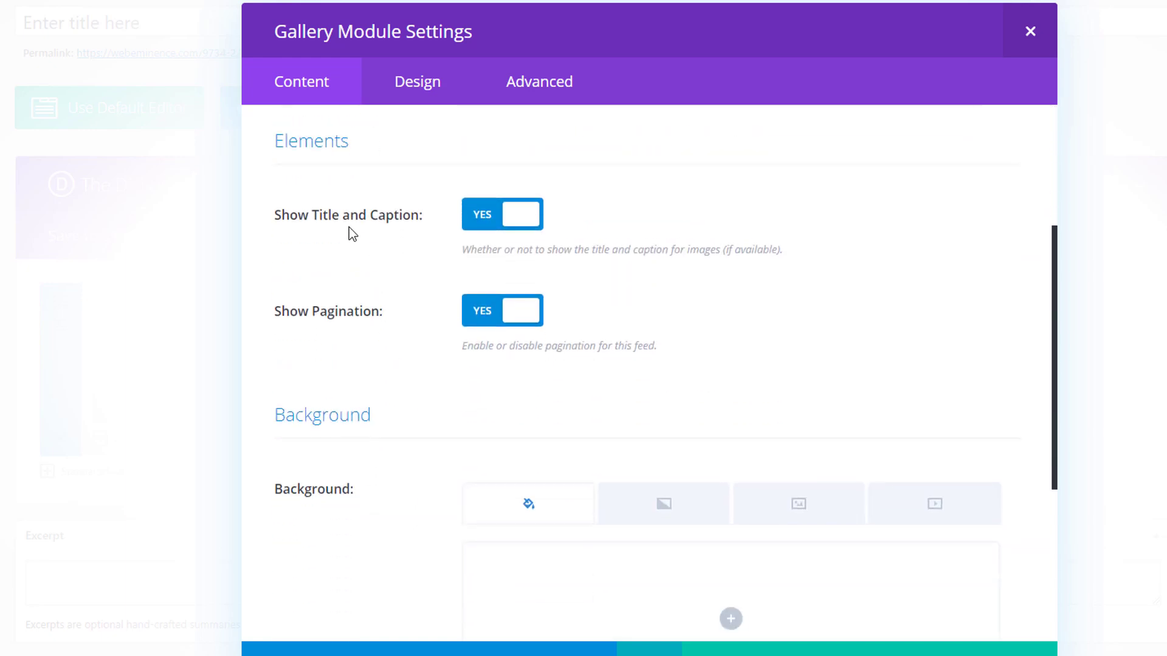
scroll(414, 269, "down", 4)
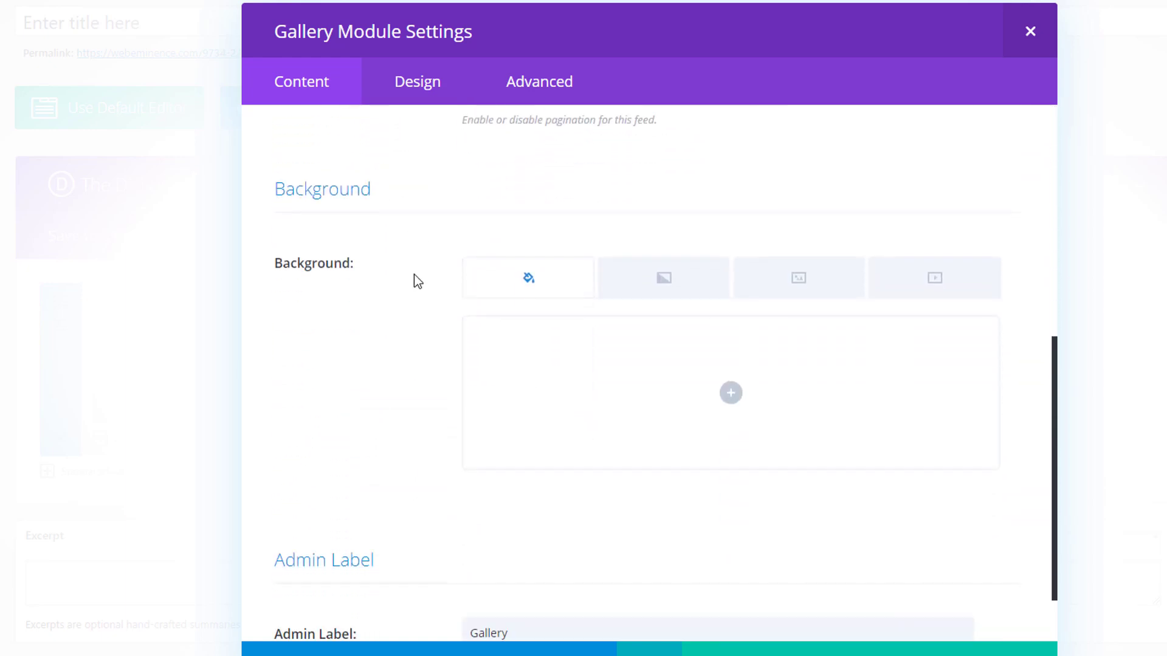
scroll(416, 271, "up", 10)
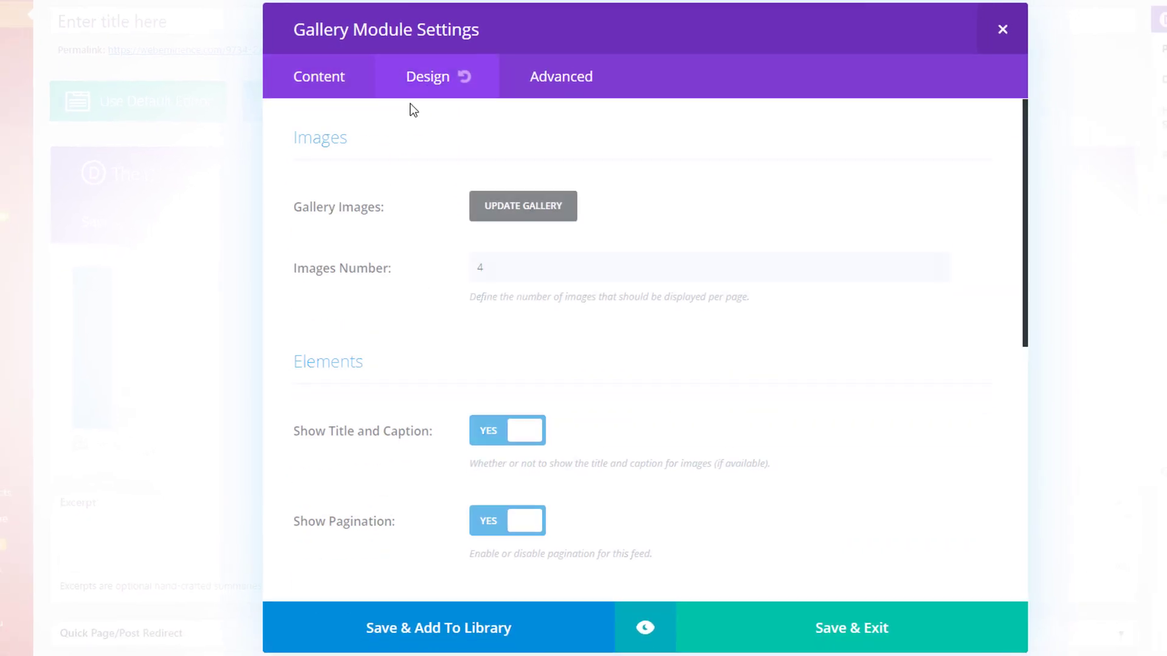
left_click(414, 91)
left_click(523, 204)
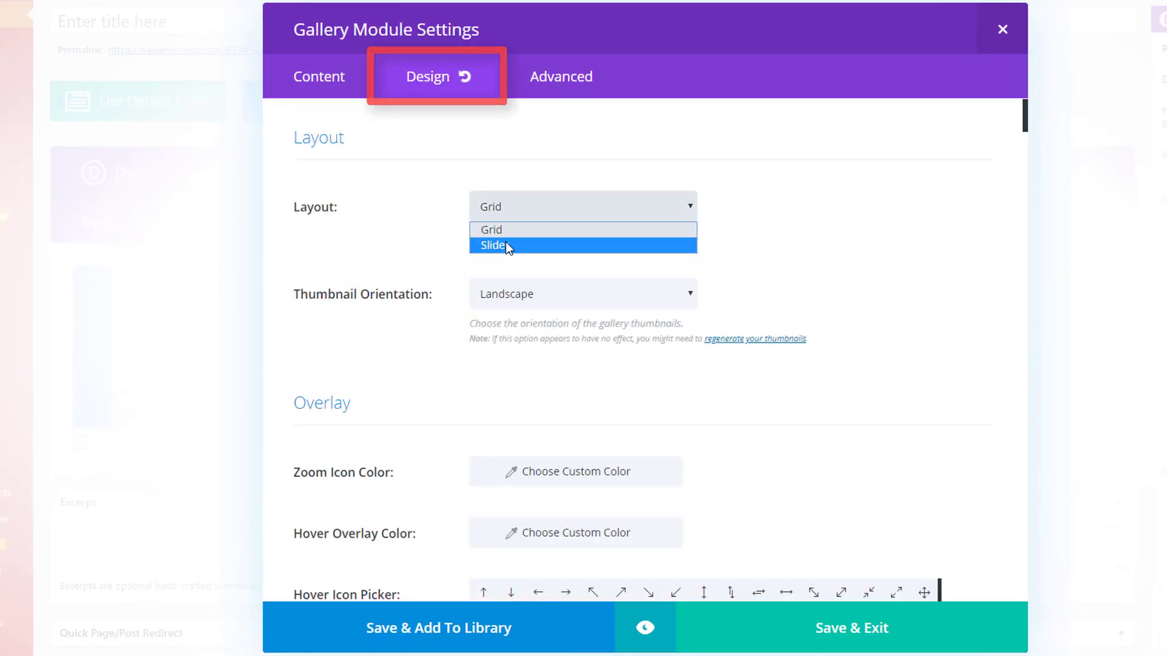
left_click(426, 232)
scroll(561, 364, "down", 5)
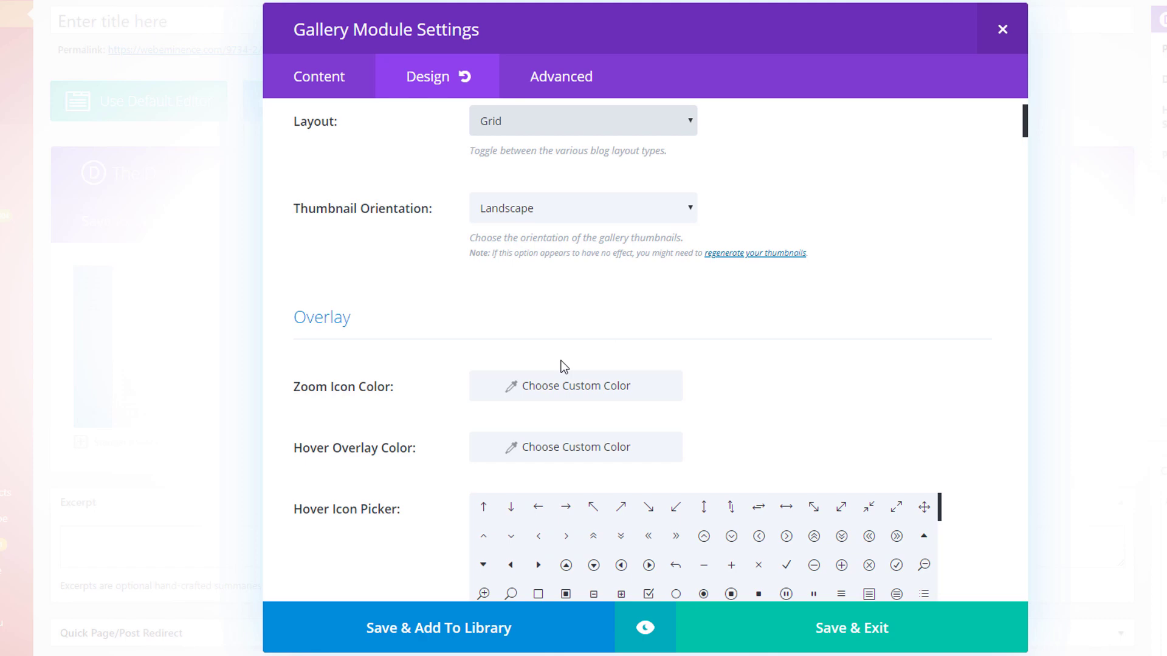
scroll(322, 242, "up", 1)
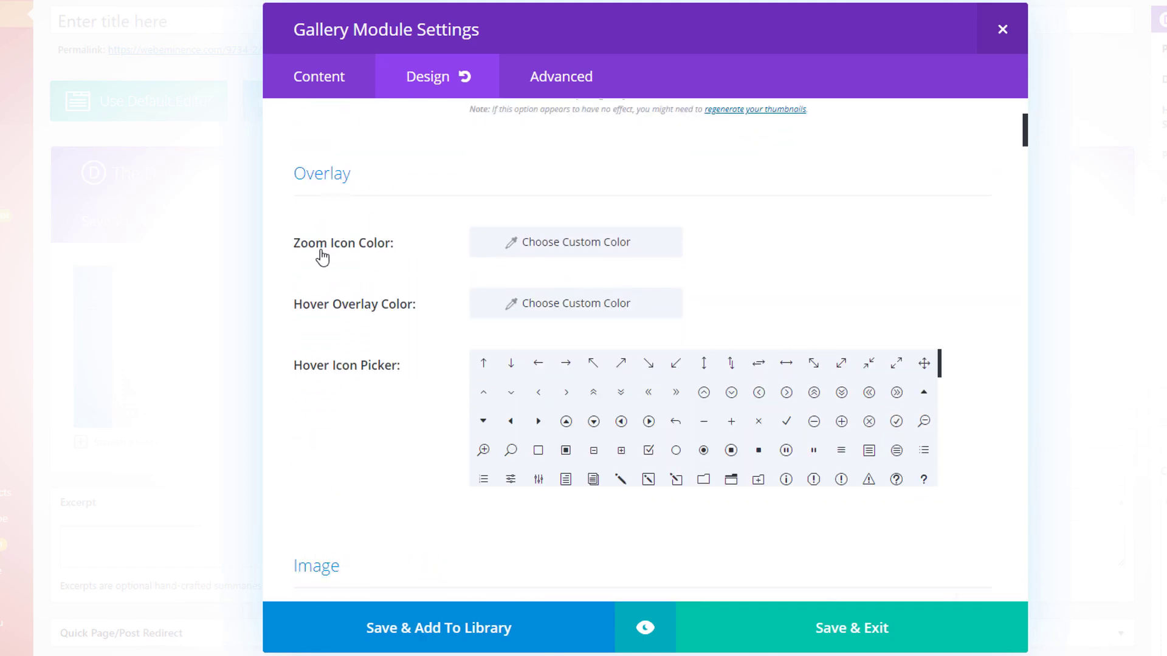
scroll(347, 383, "down", 4)
scroll(367, 392, "down", 2)
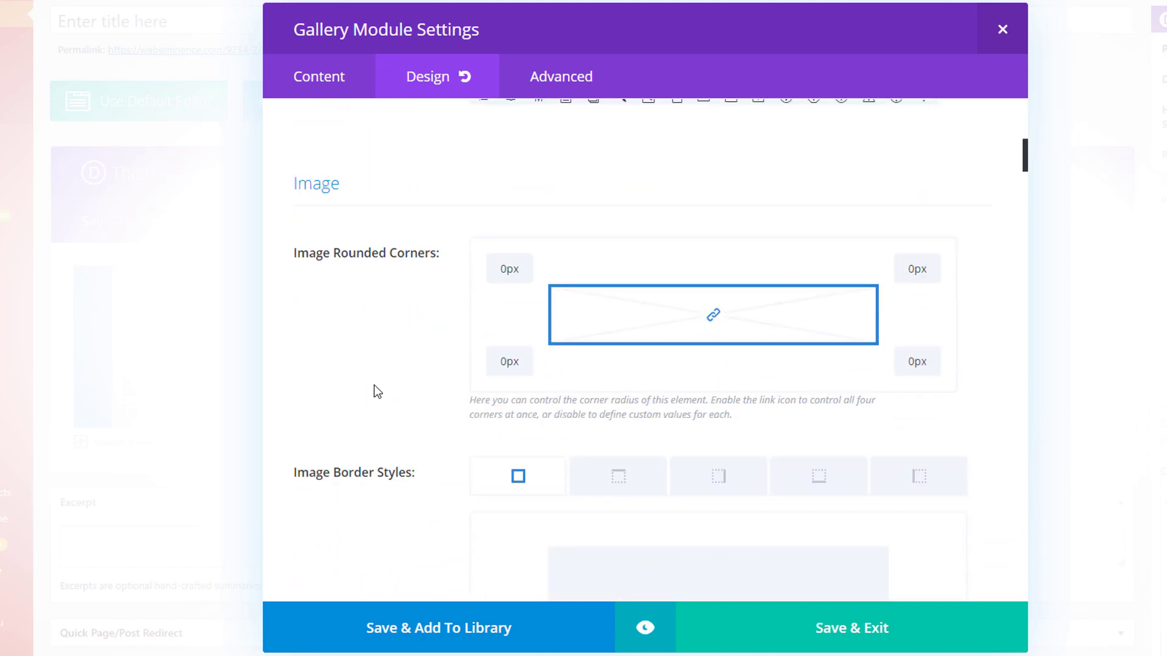
scroll(386, 273, "down", 1)
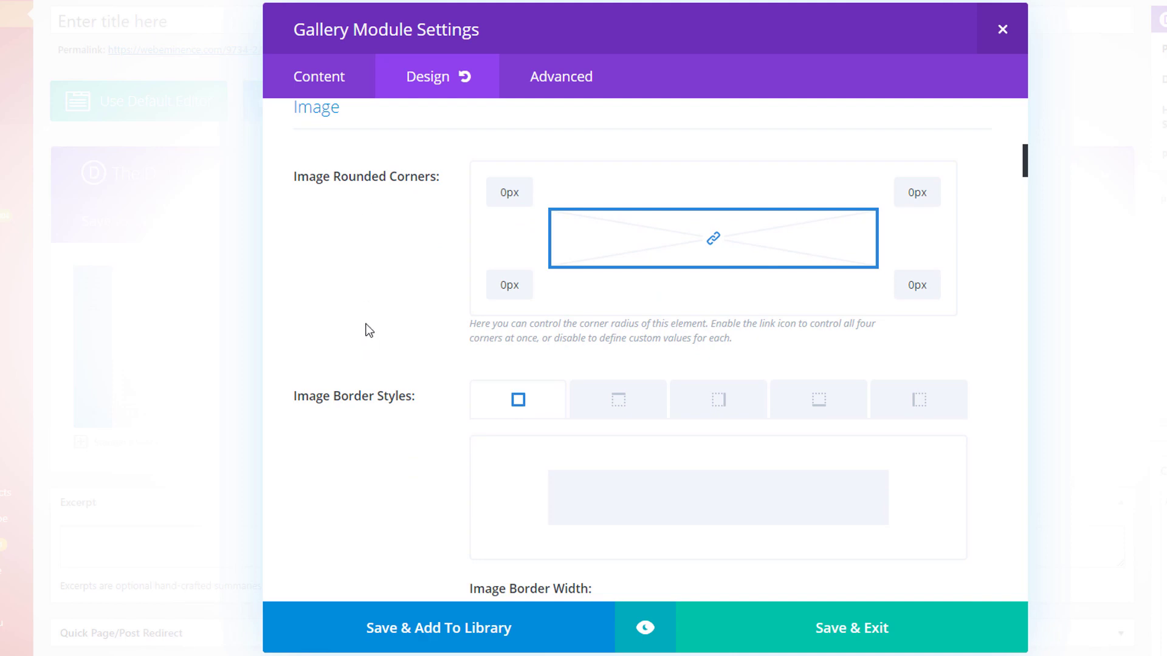
scroll(367, 389, "down", 1)
scroll(367, 396, "down", 3)
scroll(367, 395, "down", 3)
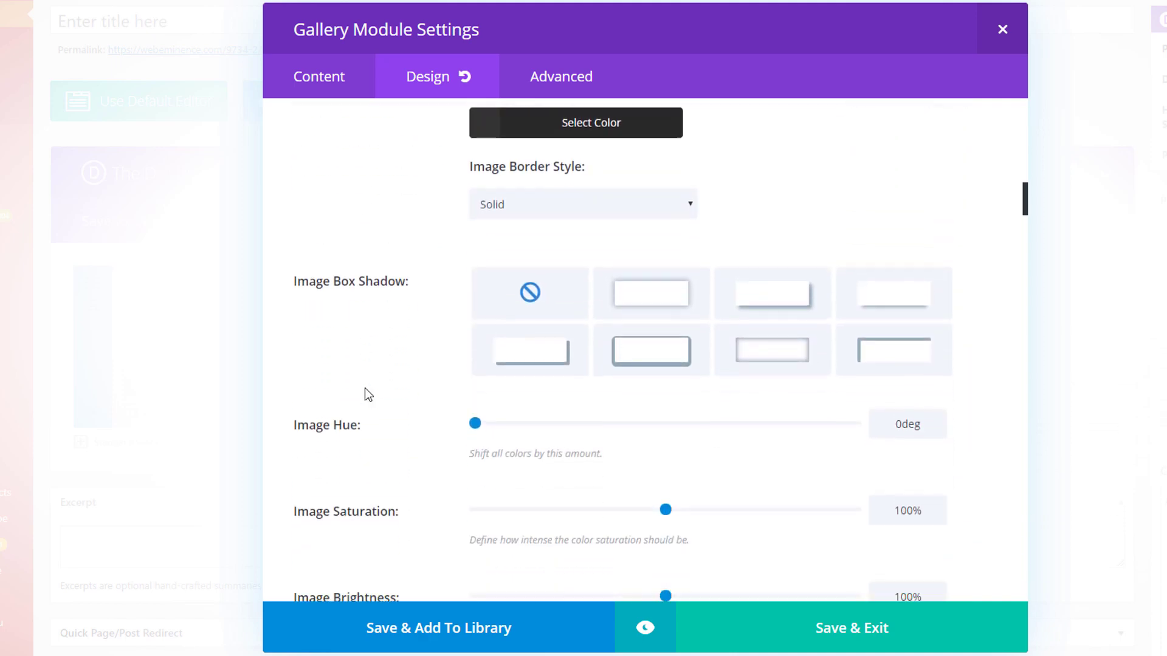
scroll(367, 394, "up", 10)
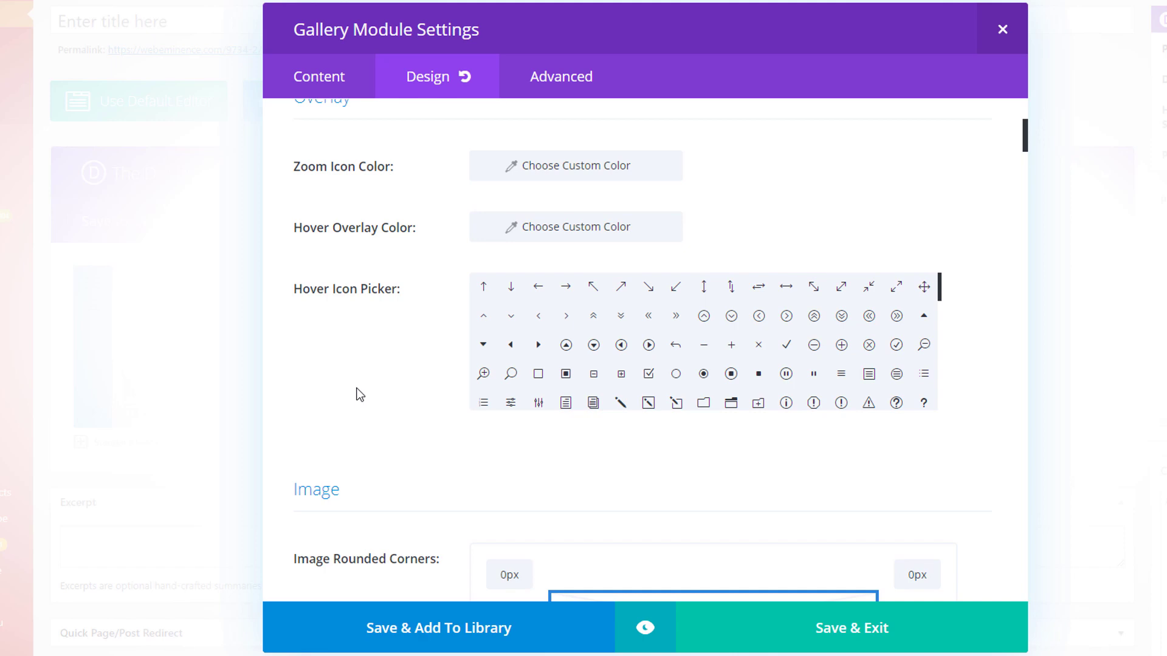
scroll(888, 185, "up", 5)
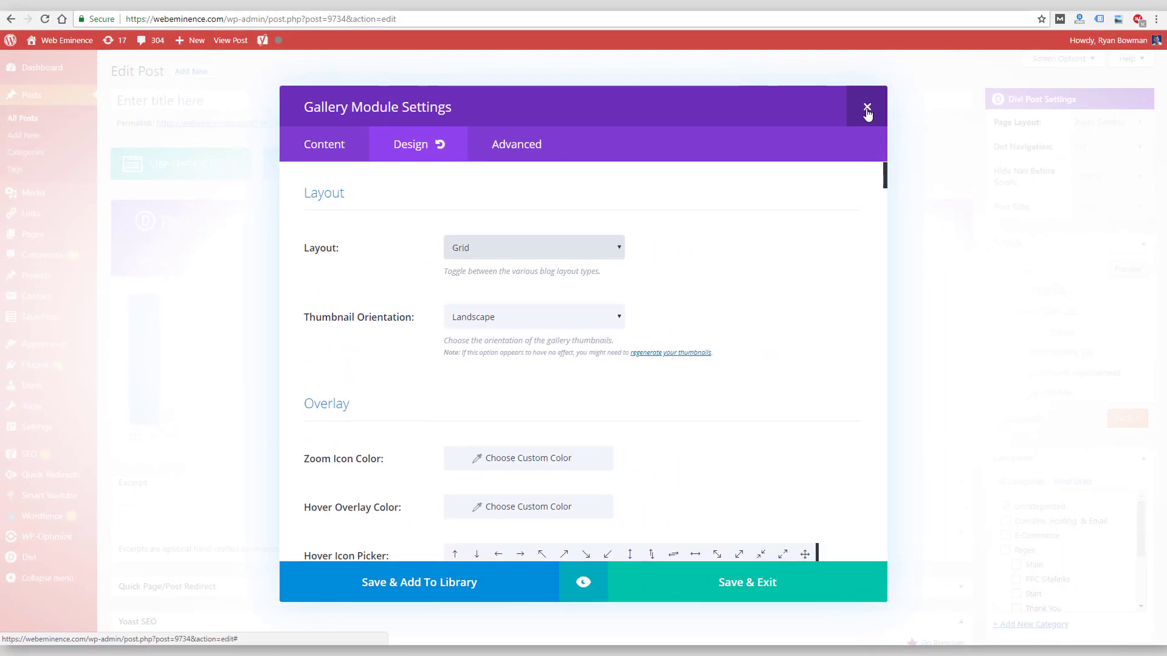
left_click(867, 110)
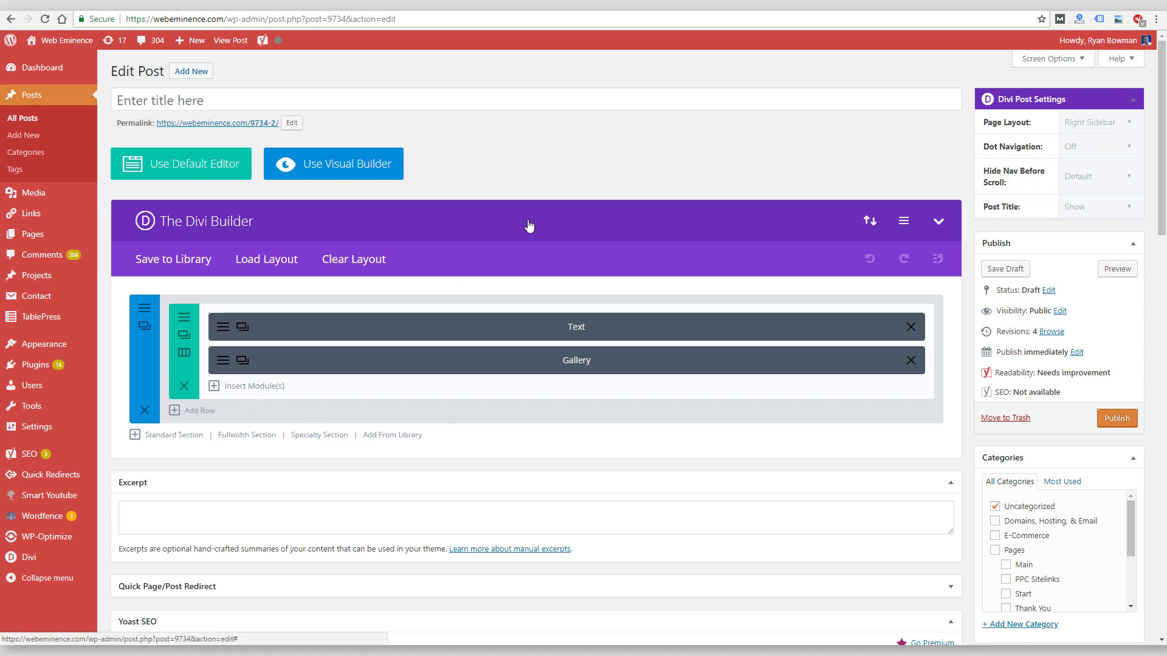
Open the NextGEN Gallery plugin page from the 'gallery' search results and scroll its description.
key("ctrl+Tab")
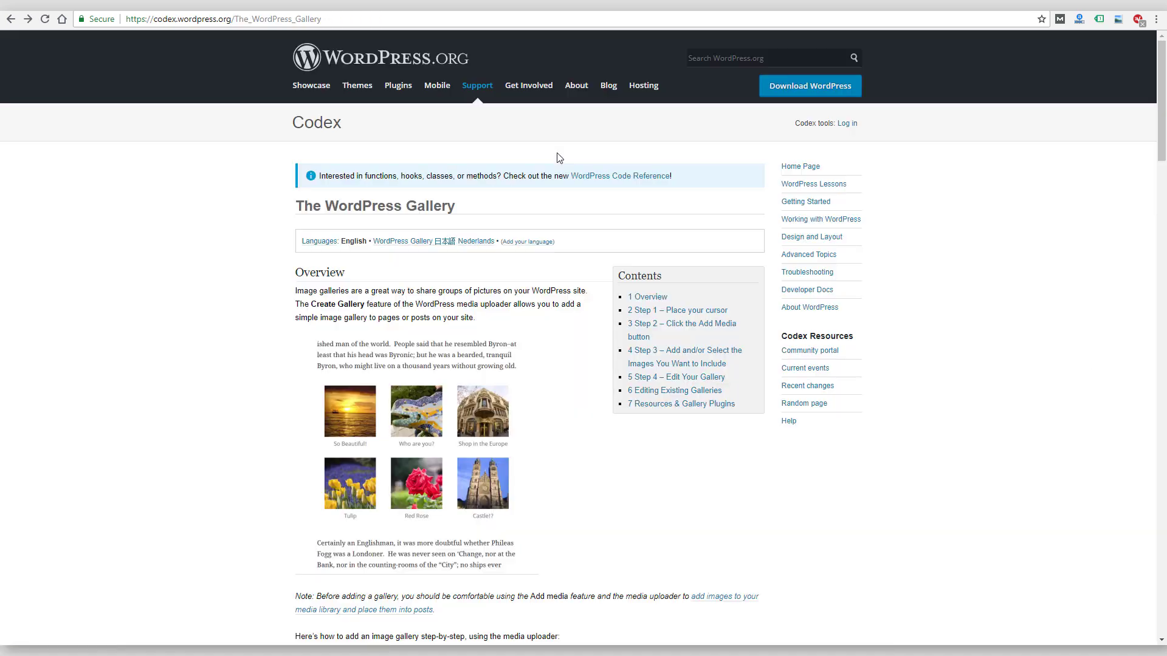
key("ctrl+Tab")
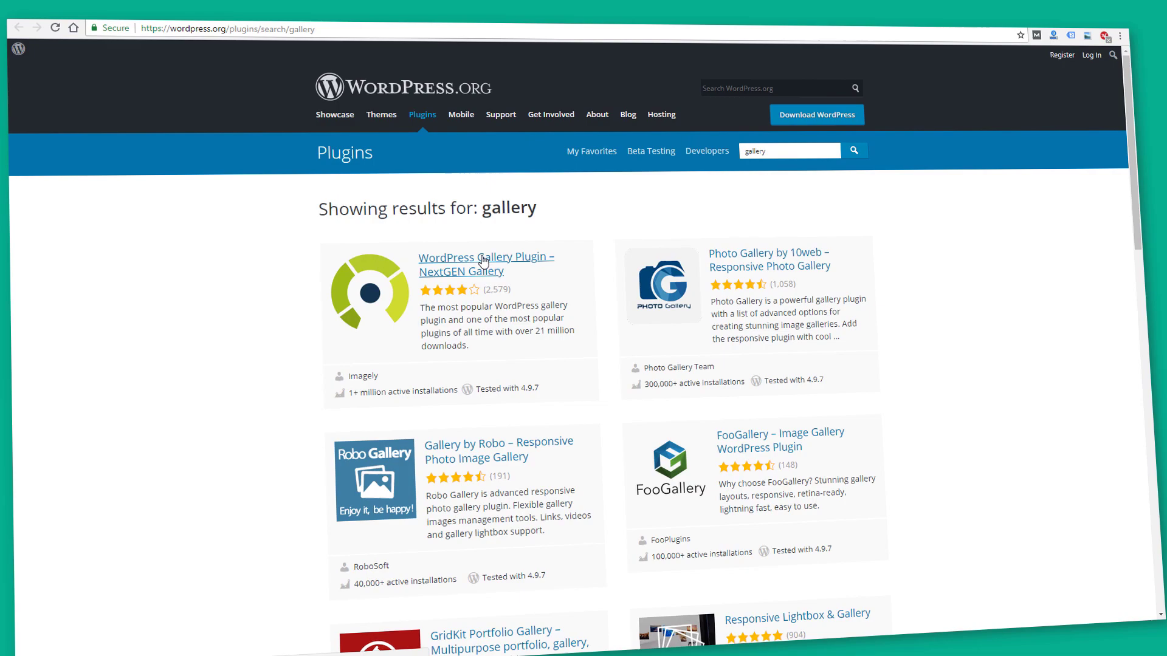
left_click(465, 250)
scroll(341, 304, "down", 6)
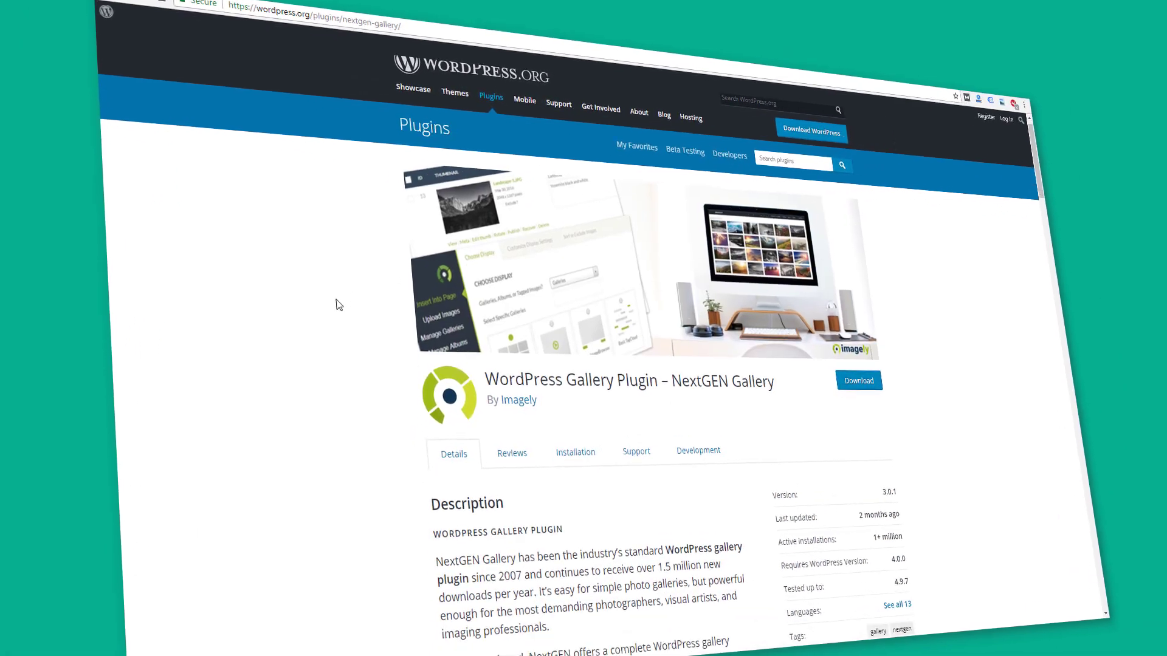
scroll(341, 303, "down", 3)
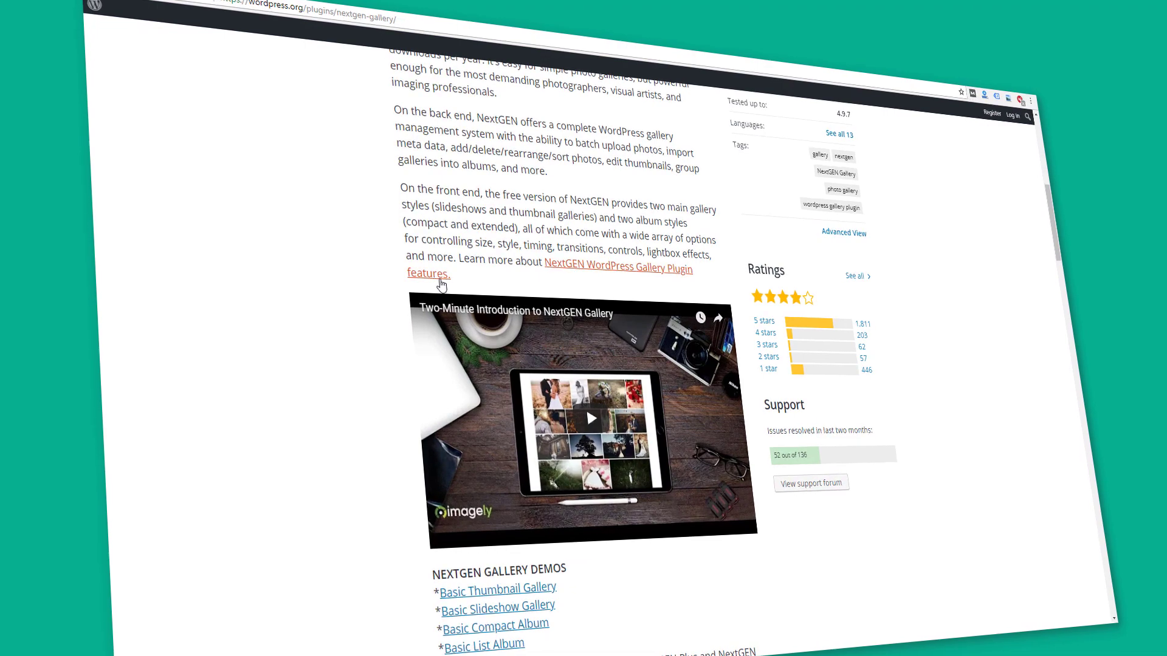
scroll(464, 377, "down", 2)
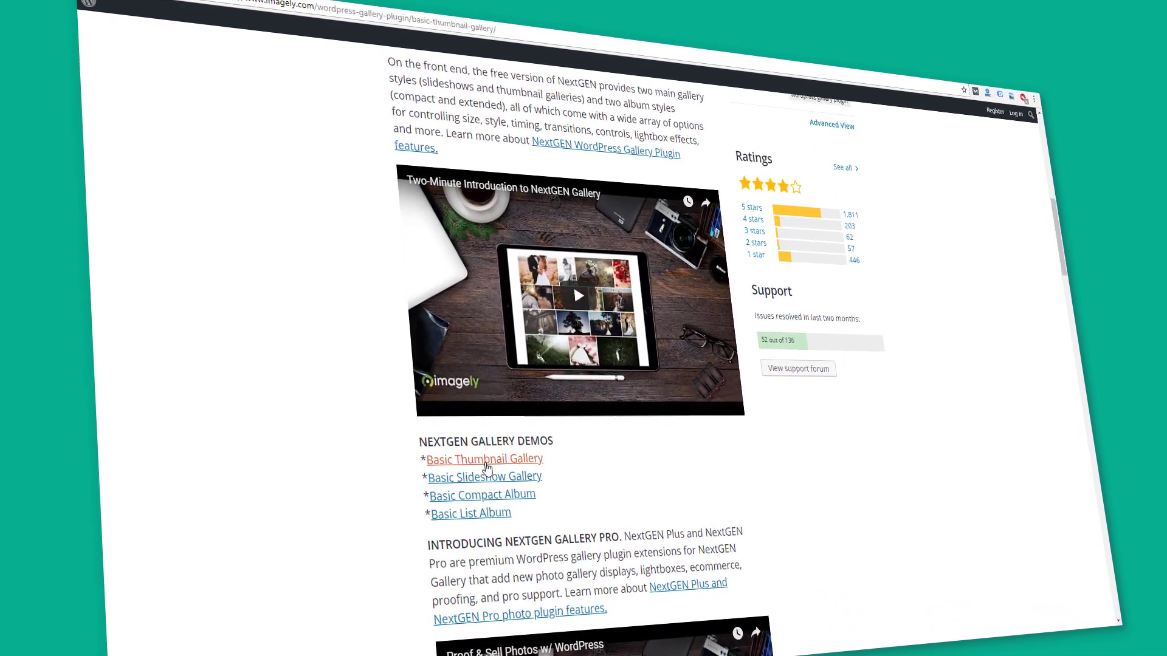
Try the Basic Thumbnail Gallery demo, stepping through three photos in the lightbox.
left_click(483, 463)
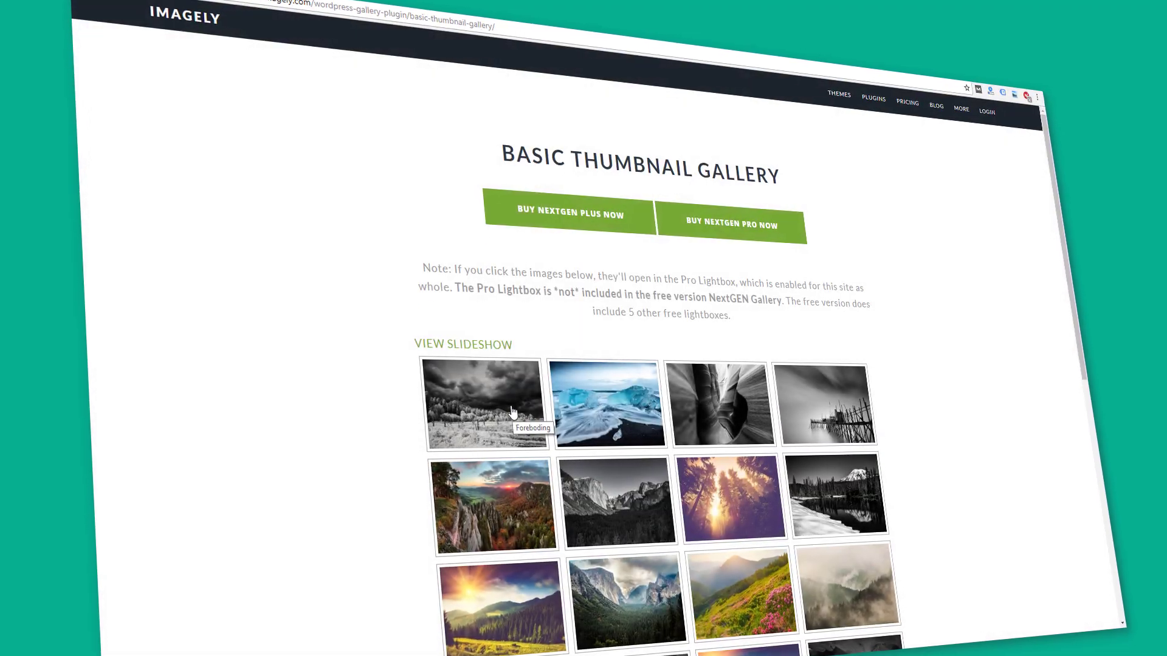
left_click(517, 429)
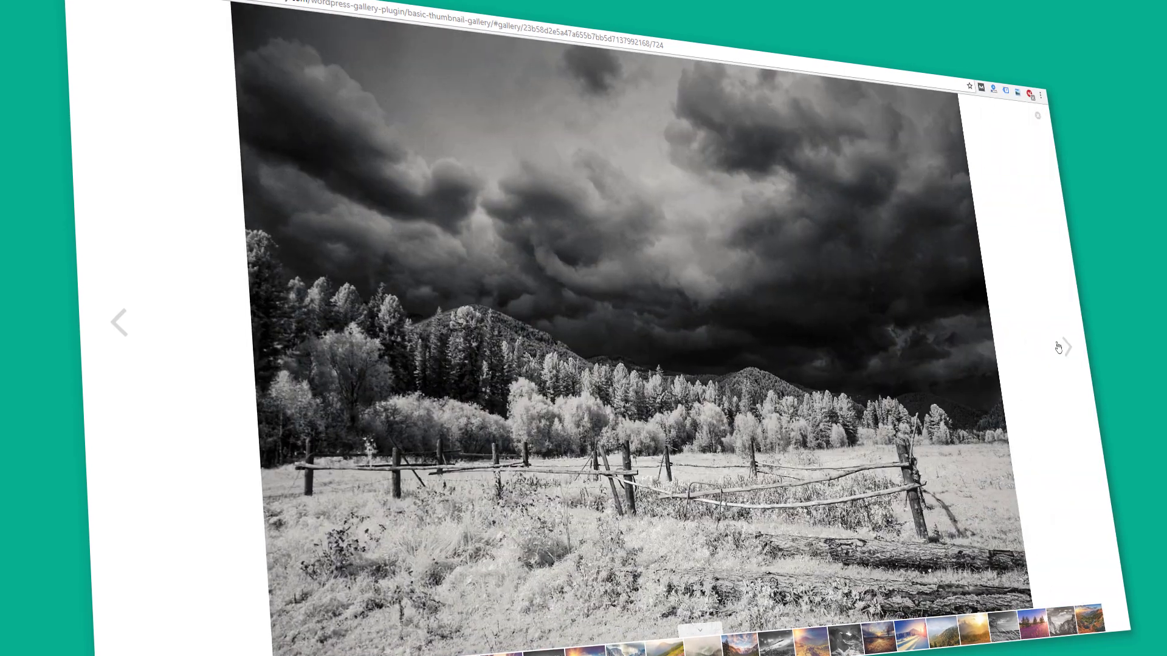
left_click(1067, 348)
left_click(1070, 349)
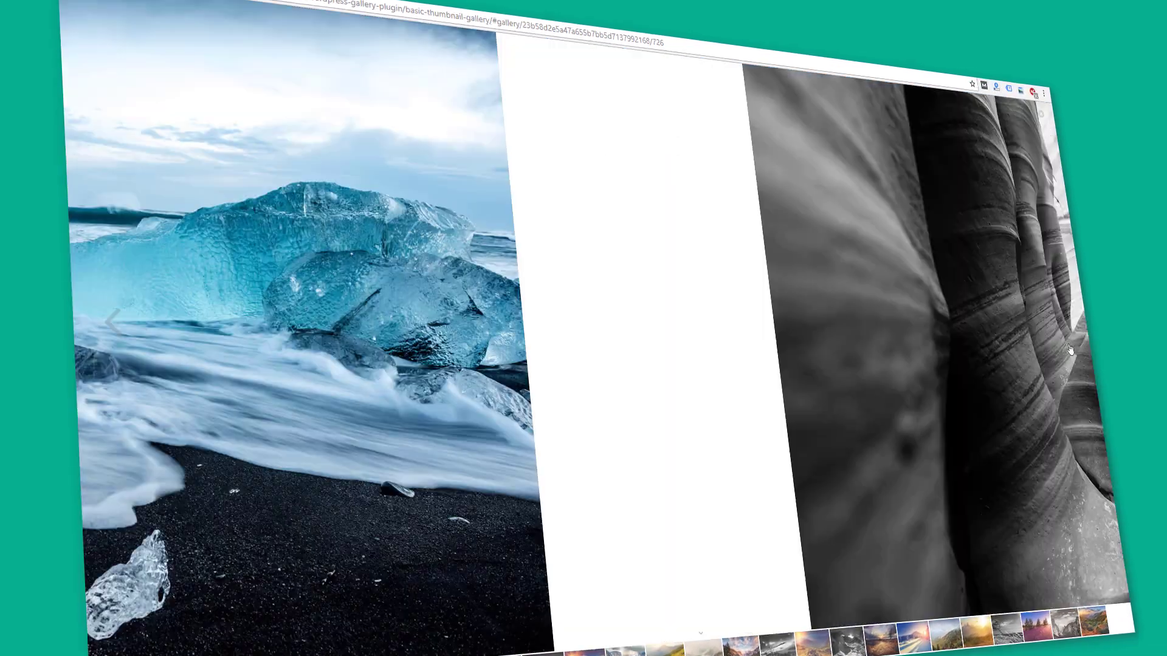
left_click(1070, 336)
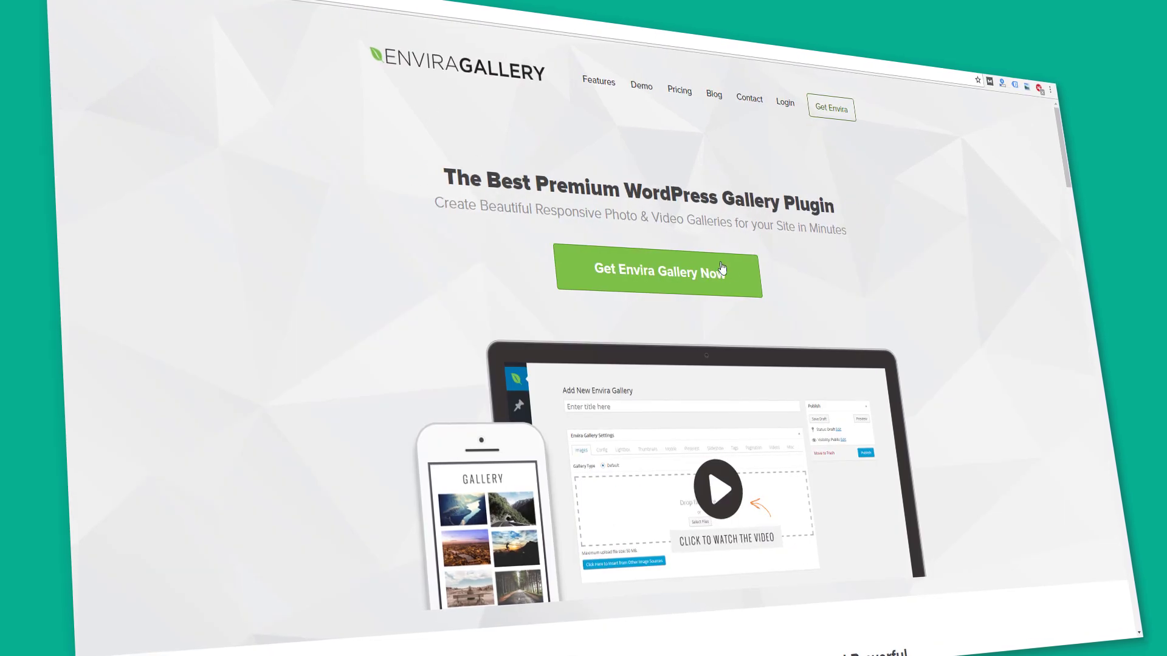
Open Envira's Masonry Gallery Demo, view the mountain-lake photo in the lightbox, then advance three photos.
scroll(750, 286, "down", 5)
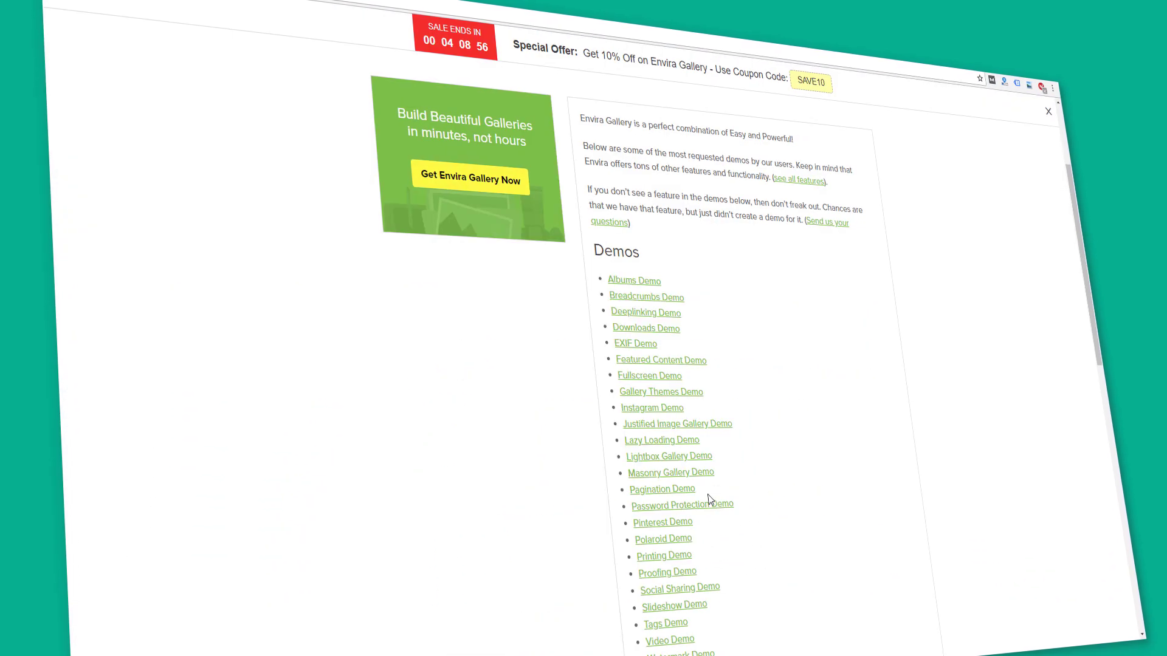
left_click(670, 473)
scroll(684, 406, "down", 4)
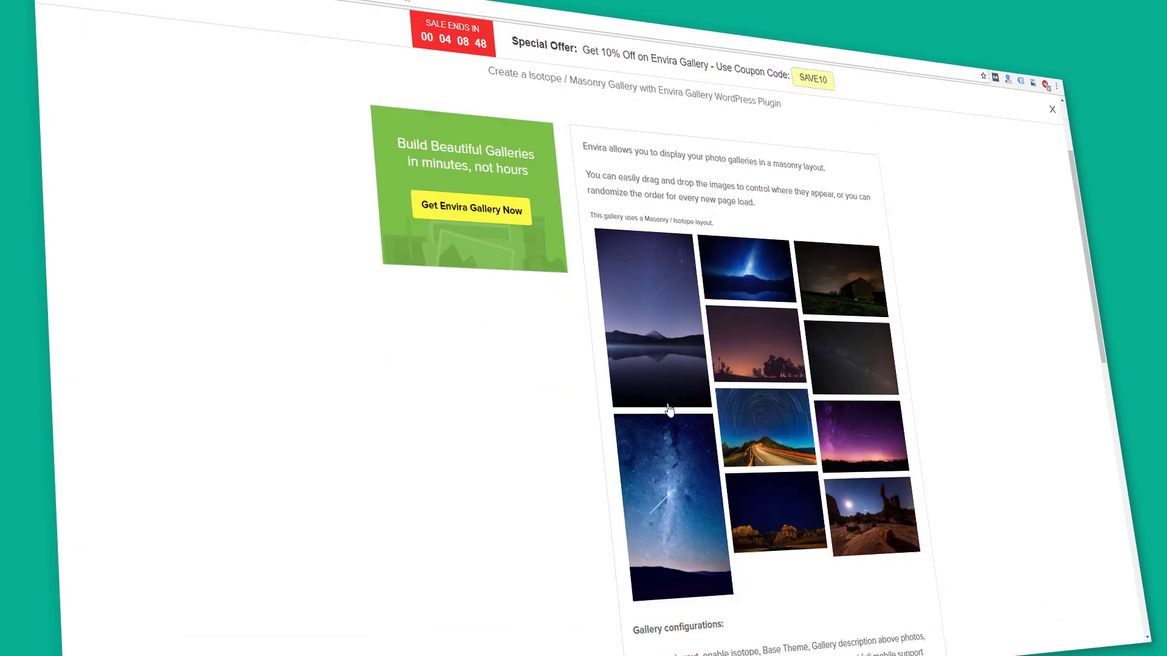
left_click(702, 306)
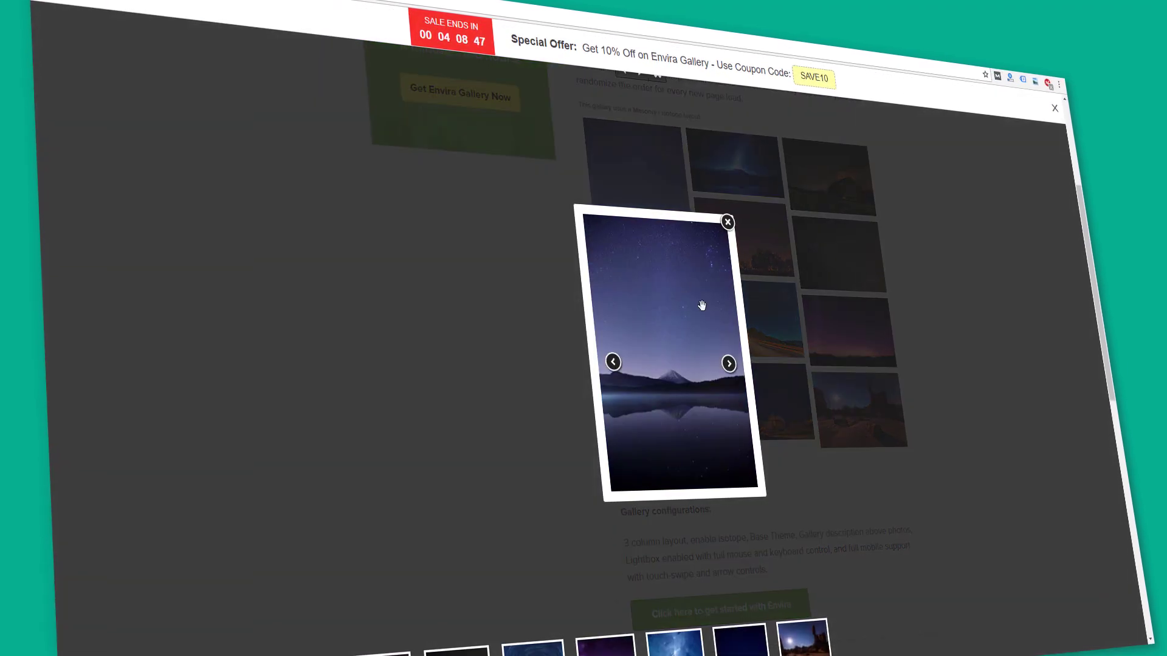
left_click(729, 363)
left_click(772, 366)
left_click(735, 360)
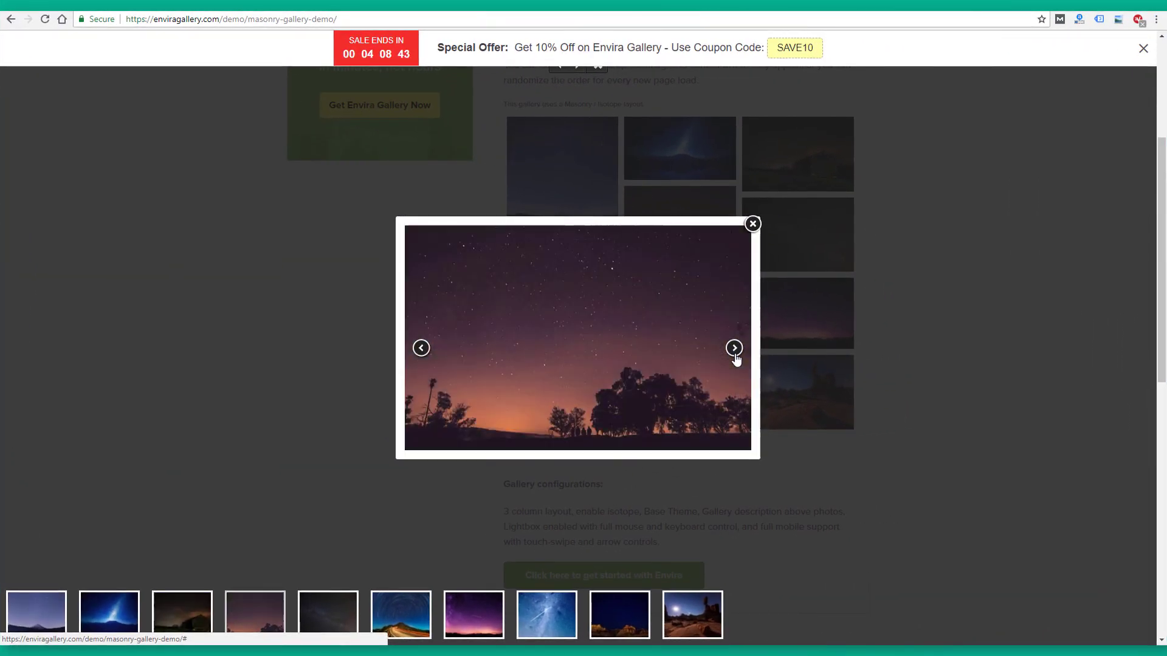